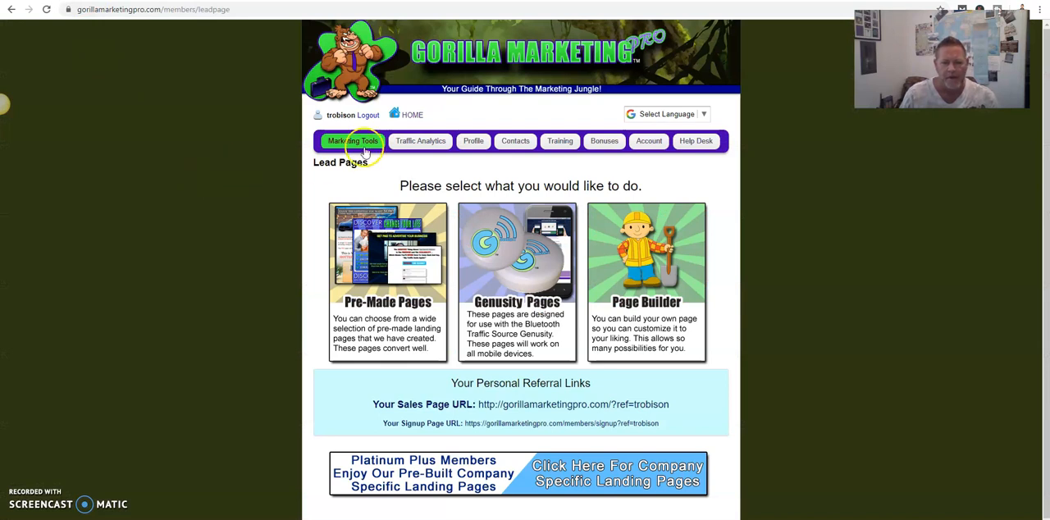
- Open the members home page and look through its sponsor offers, training videos and traffic tools
left_click(405, 117)
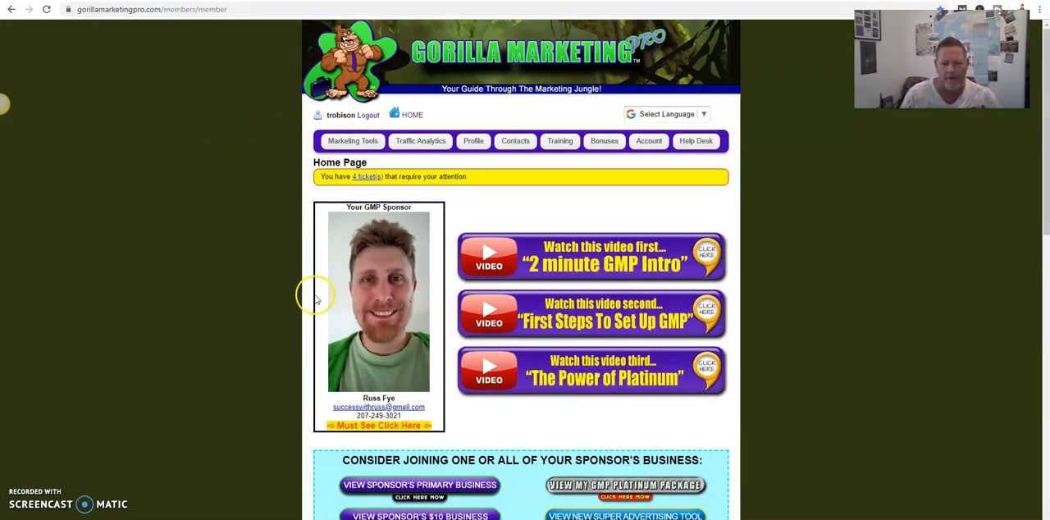
scroll(144, 304, "down", 9)
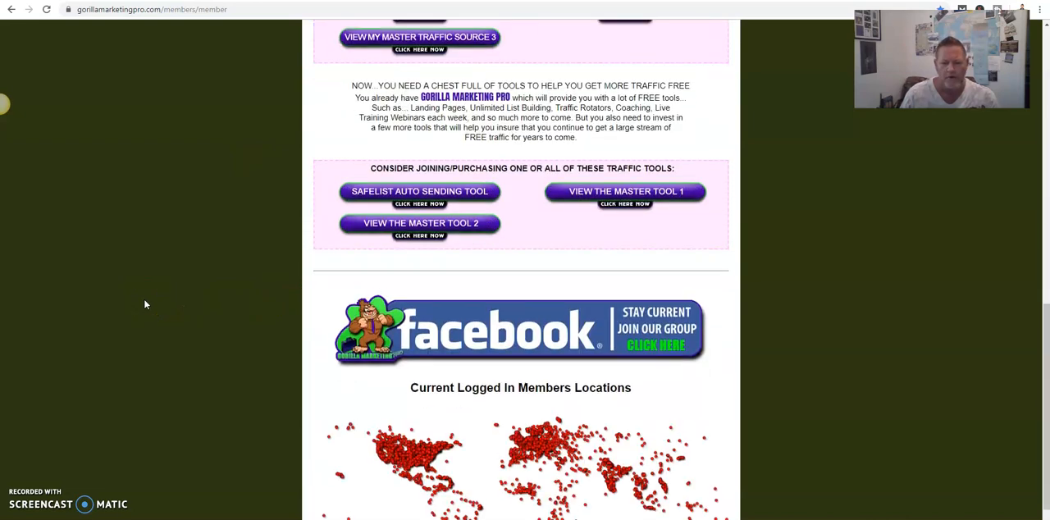
scroll(144, 304, "up", 13)
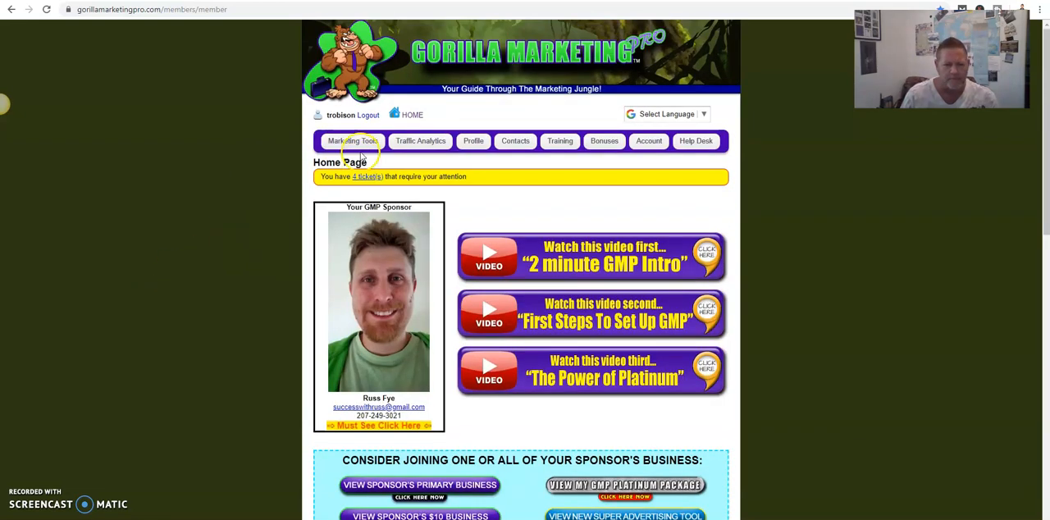
- Open the Page Builder from the lead pages section and create a new landing page
left_click(359, 148)
left_click(343, 160)
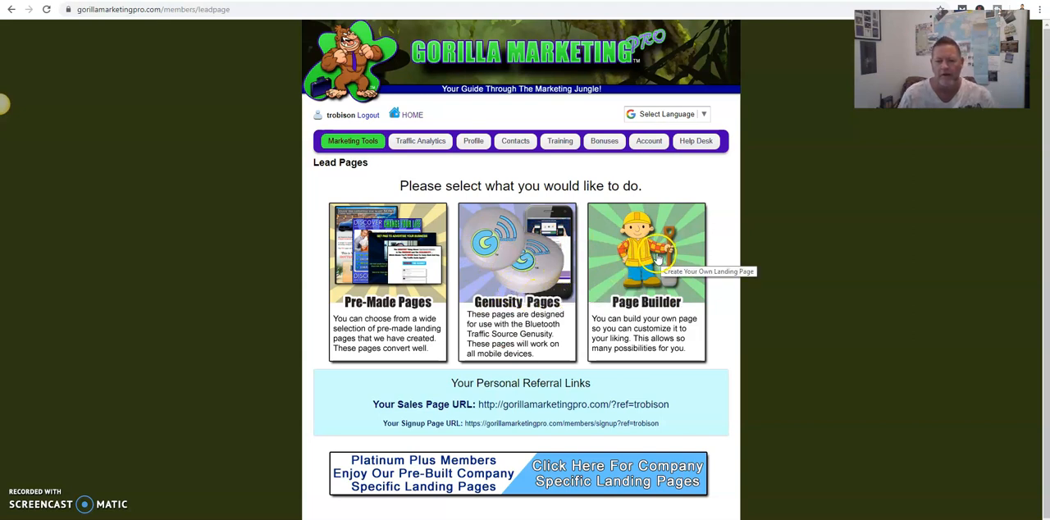
left_click(647, 261)
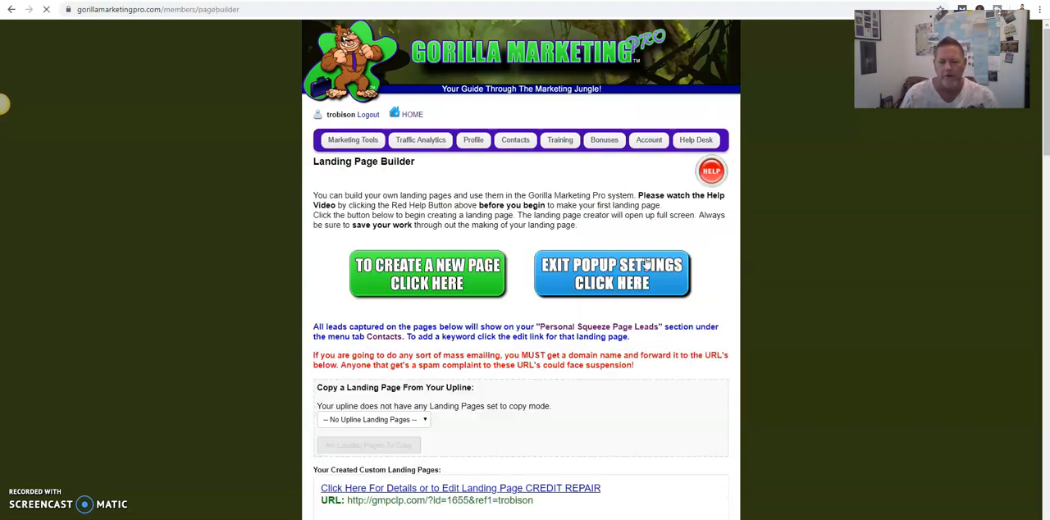
left_click(386, 276)
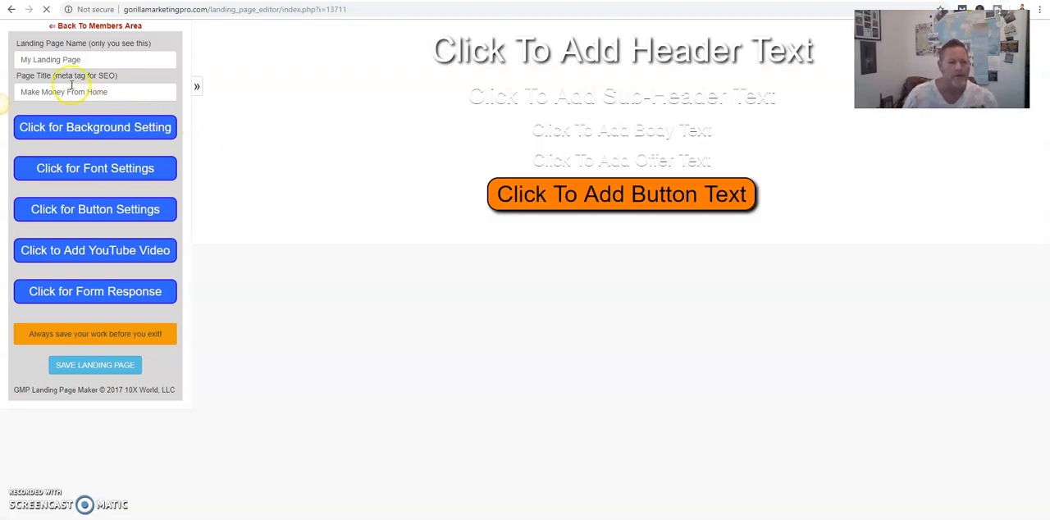
- Set the landing page background to the plain dollar bill picture from the image library
left_click(80, 138)
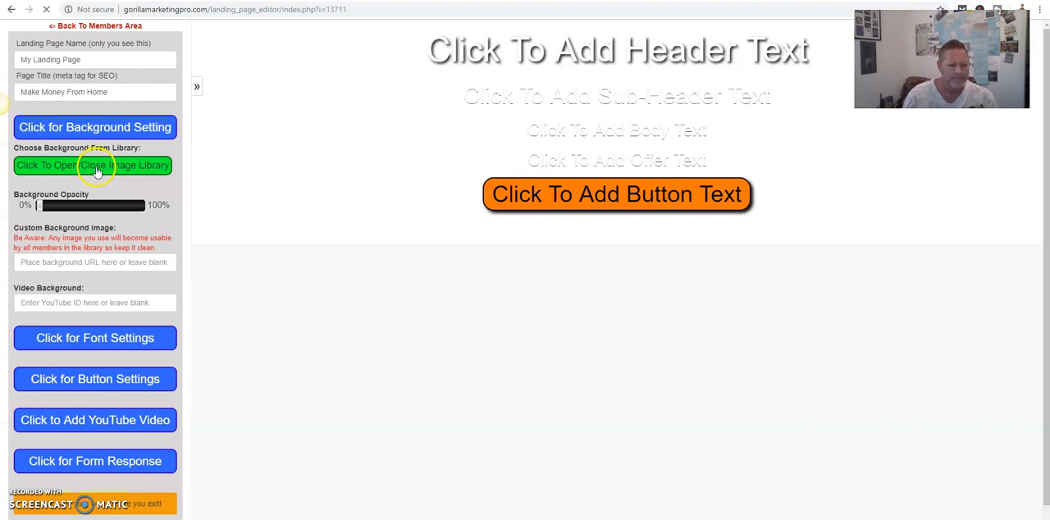
left_click(97, 166)
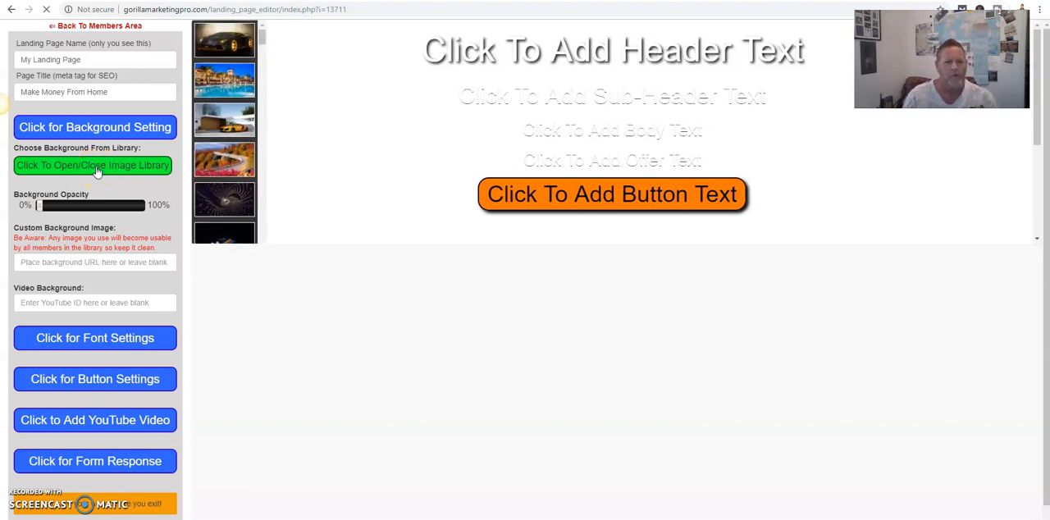
mouse_move(262, 39)
left_mouse_down()
mouse_move(261, 88)
mouse_move(261, 80)
left_mouse_up()
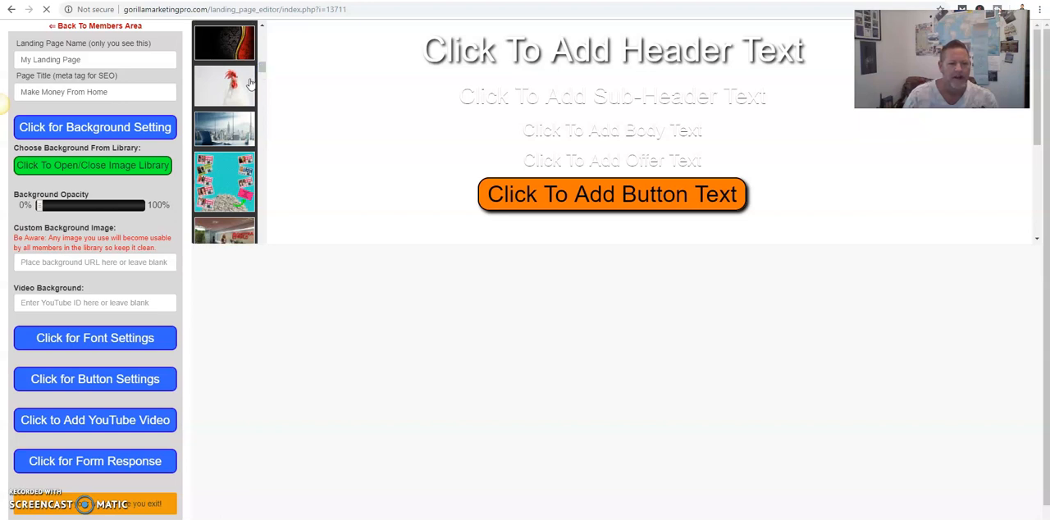
left_click_drag(262, 64, 261, 73)
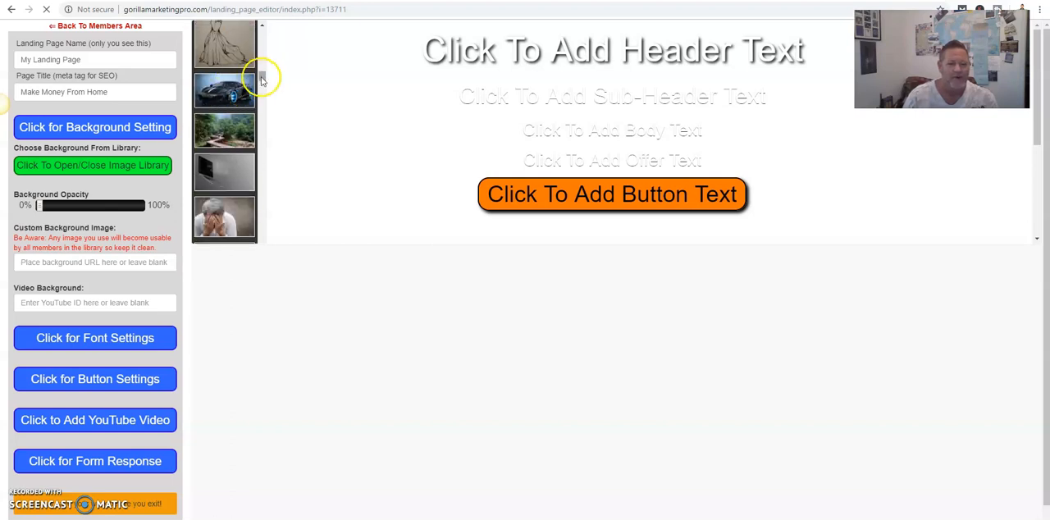
left_click_drag(261, 78, 262, 82)
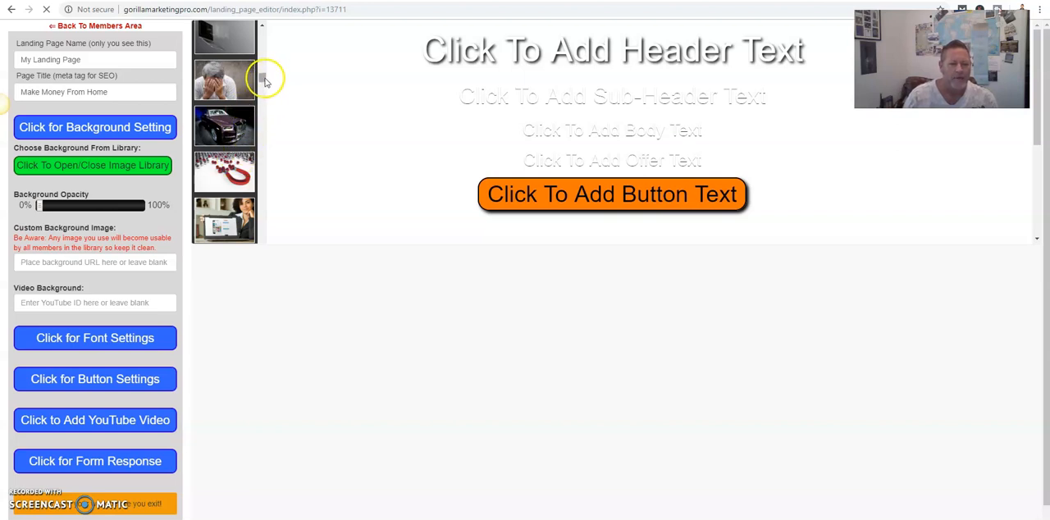
left_click_drag(264, 81, 265, 83)
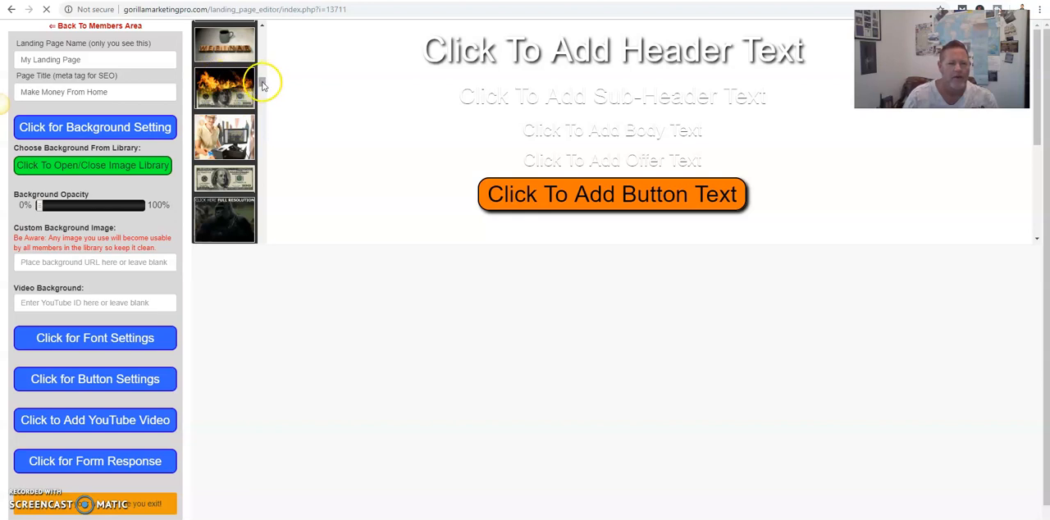
left_click(223, 179)
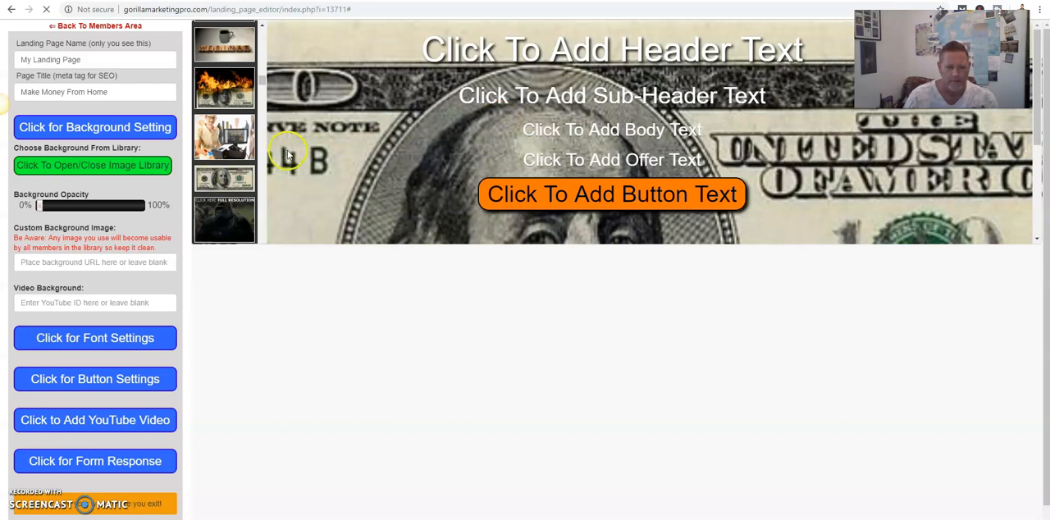
- Check that the header, sub-header, body and offer placeholders open for text editing
left_click(492, 51)
left_click(509, 95)
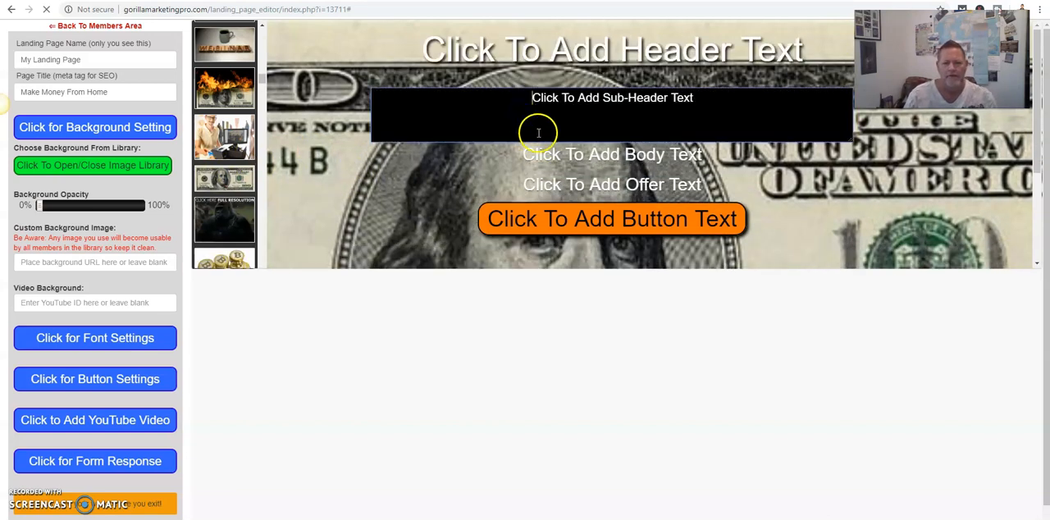
left_click(548, 165)
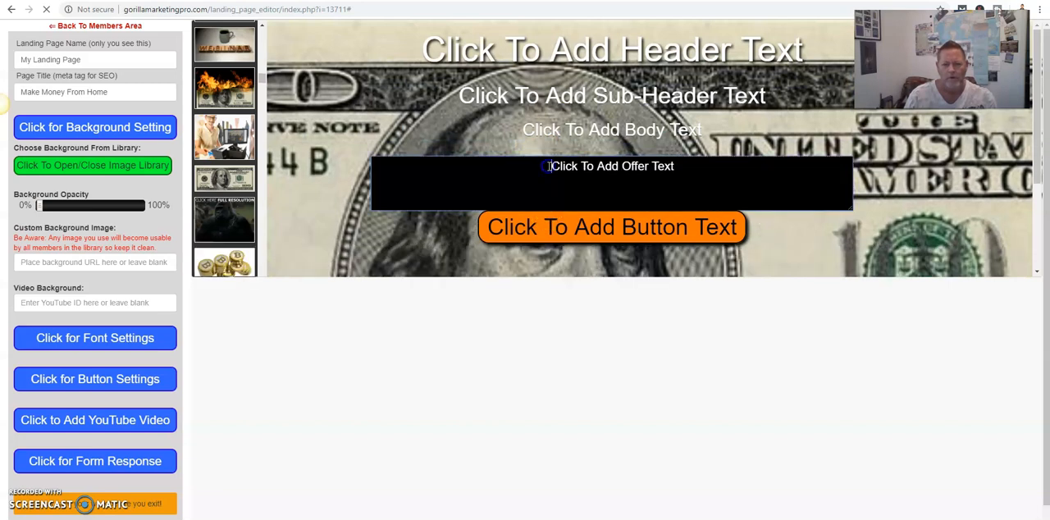
left_click(549, 131)
left_click(531, 97)
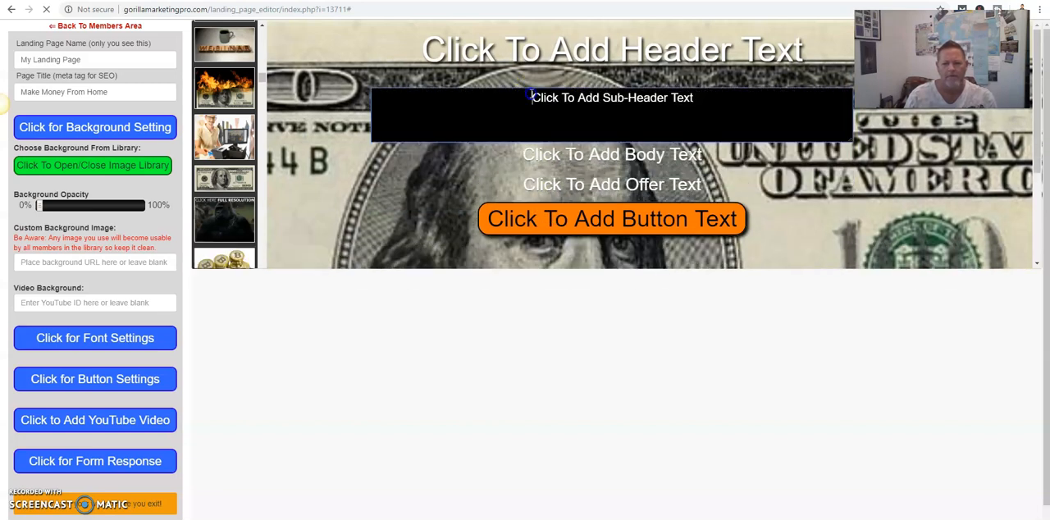
- Replace the header placeholder text with "This Page Is Awesome..."
left_click(545, 55)
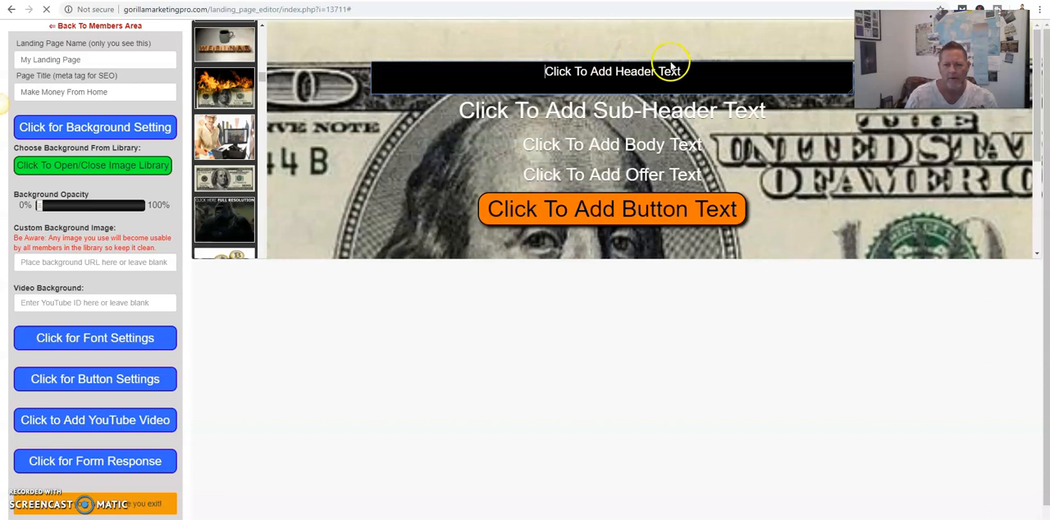
left_click_drag(694, 73, 528, 76)
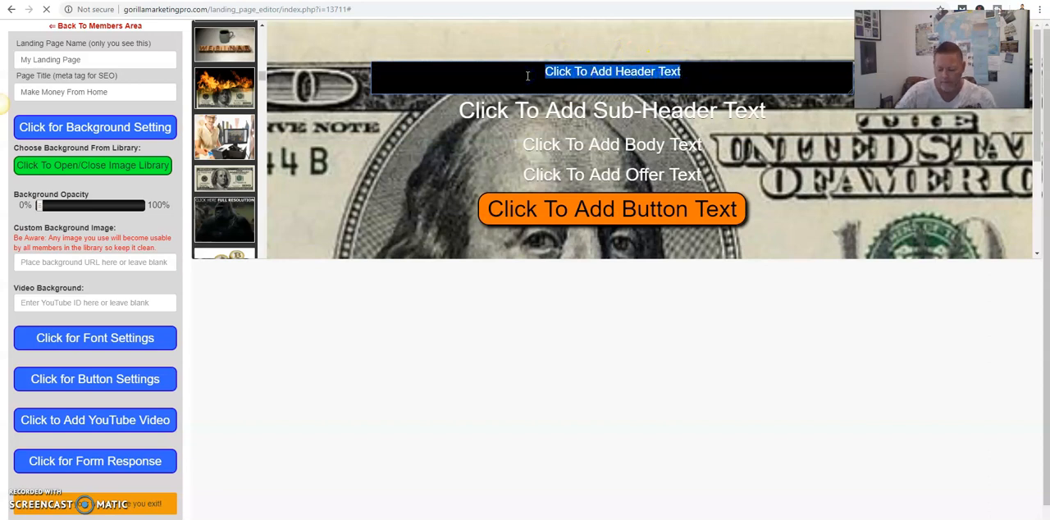
type("This P")
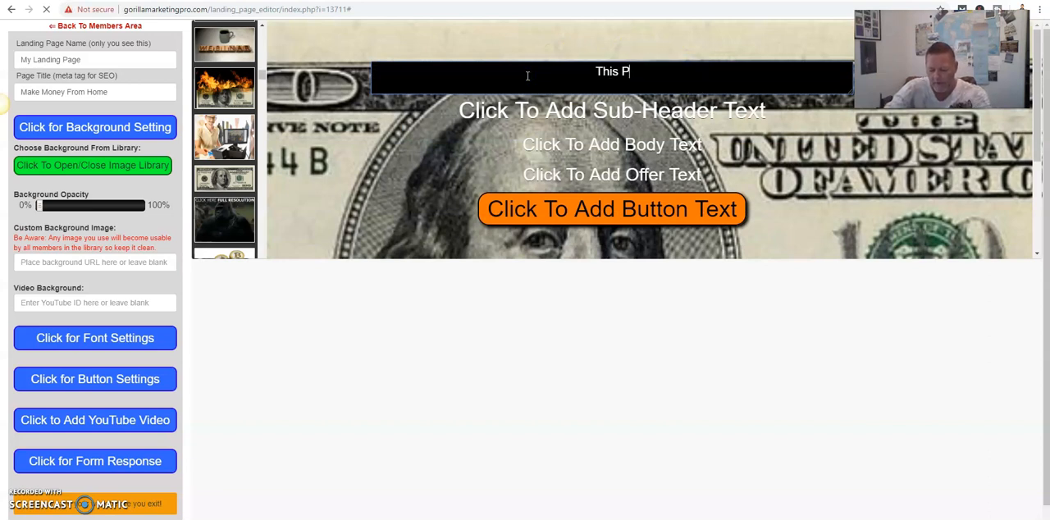
type("age Is Aweso")
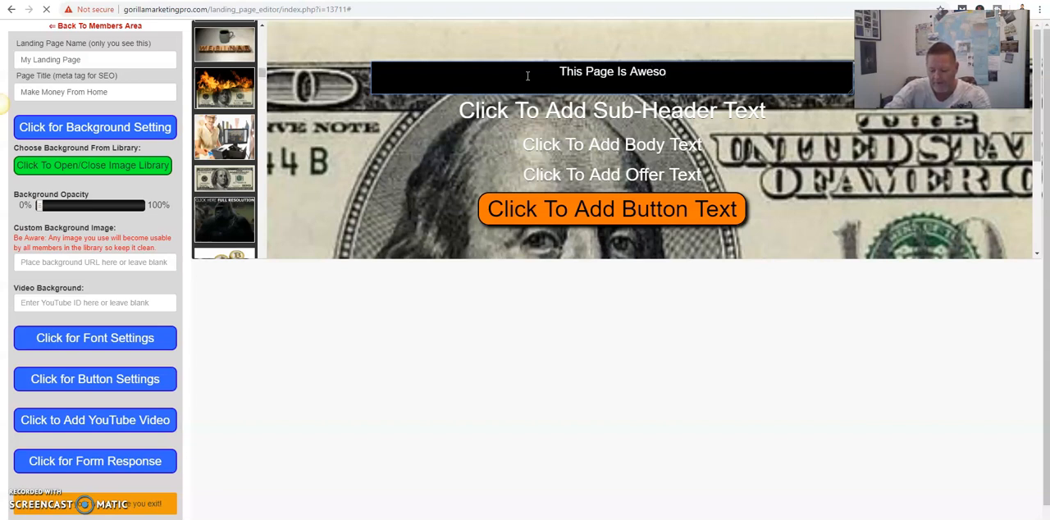
type("me")
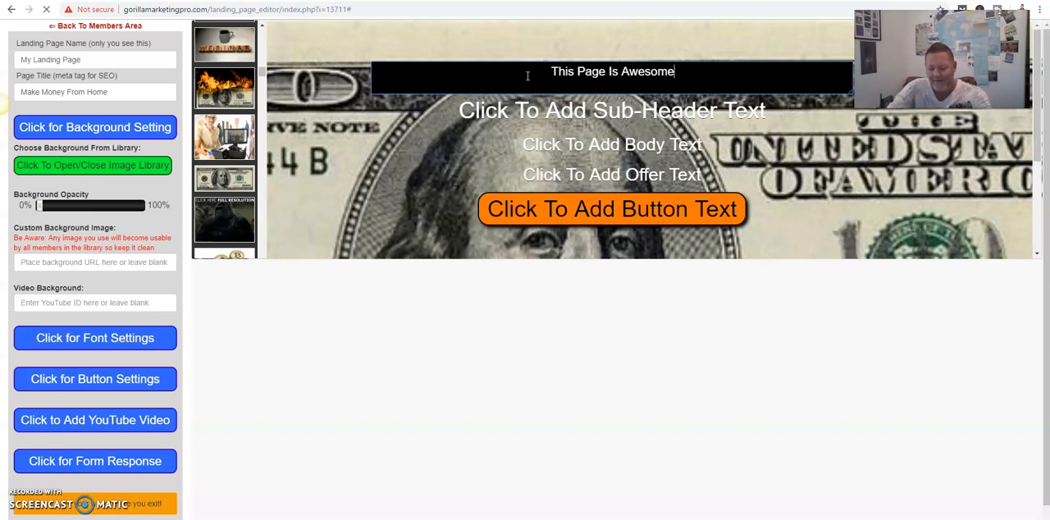
type("...")
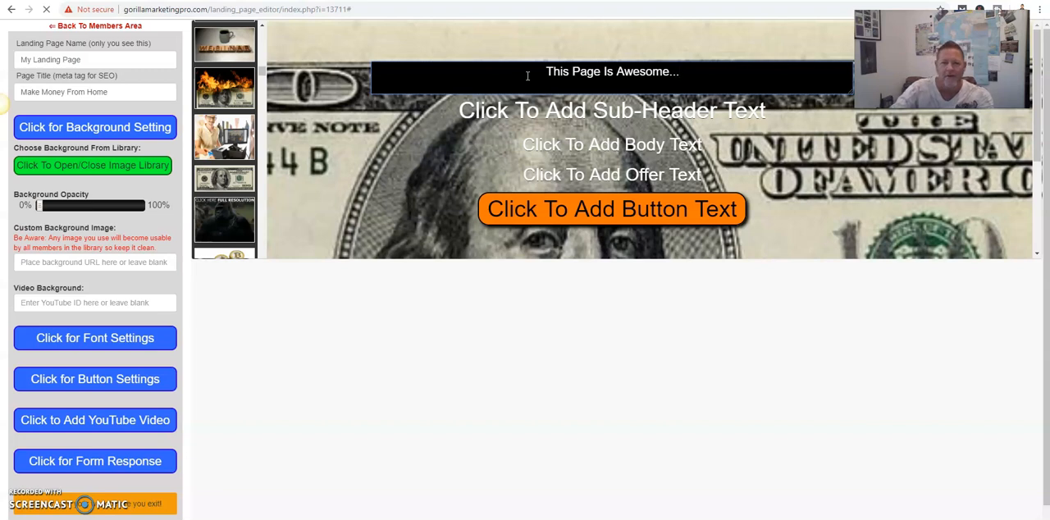
left_click(336, 81)
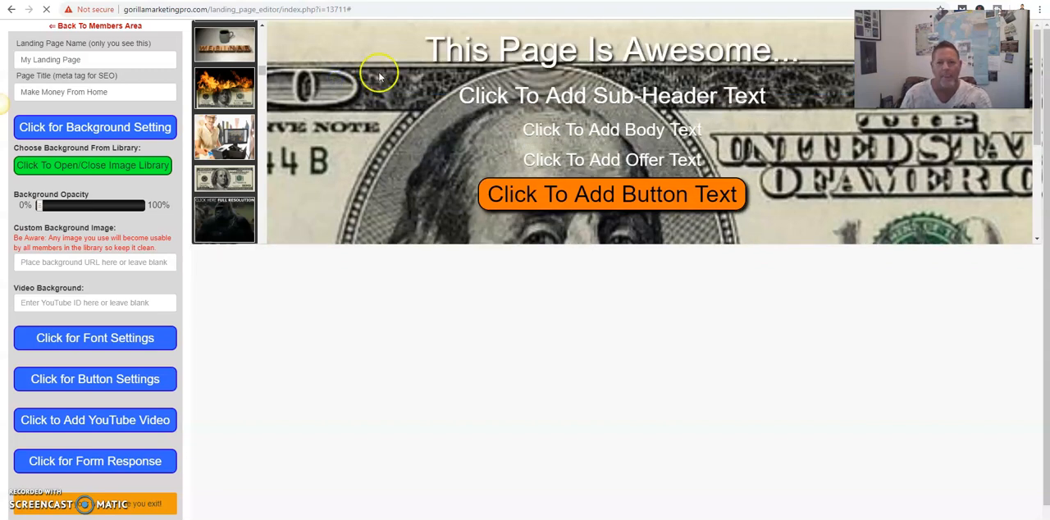
- Replace the sub-header placeholder text with the presenter's first name followed by "is COOL!!!!!!!!!"
left_click(510, 97)
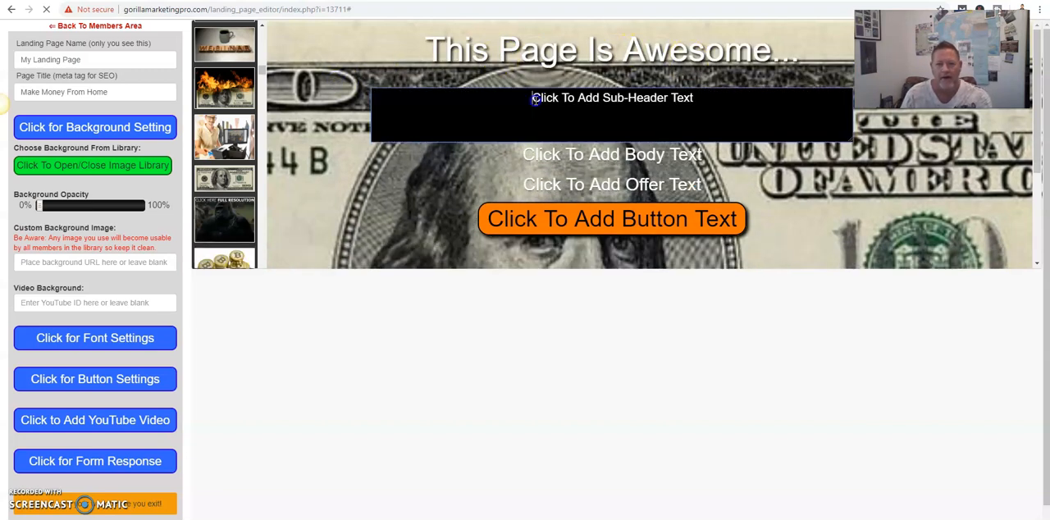
left_click_drag(697, 103, 529, 104)
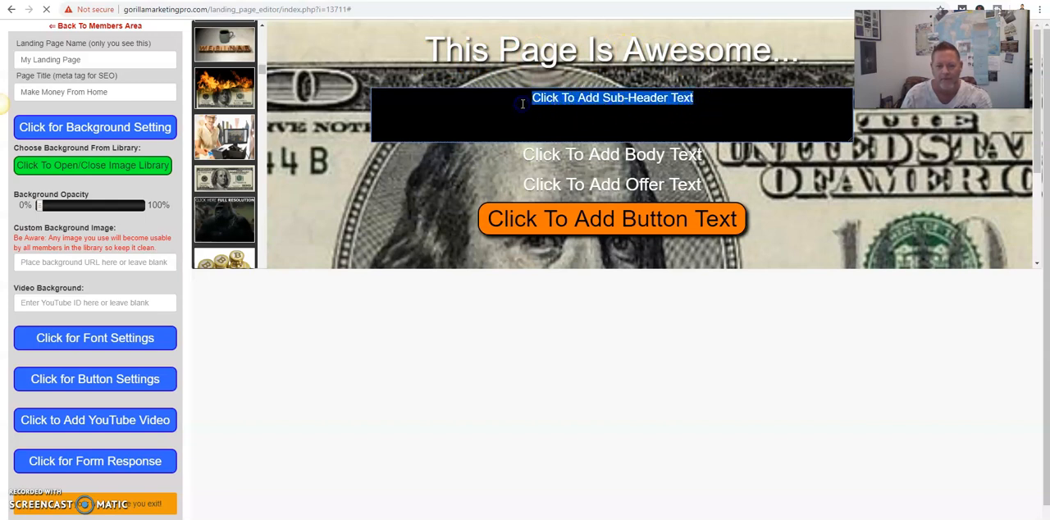
type("Troy is CO")
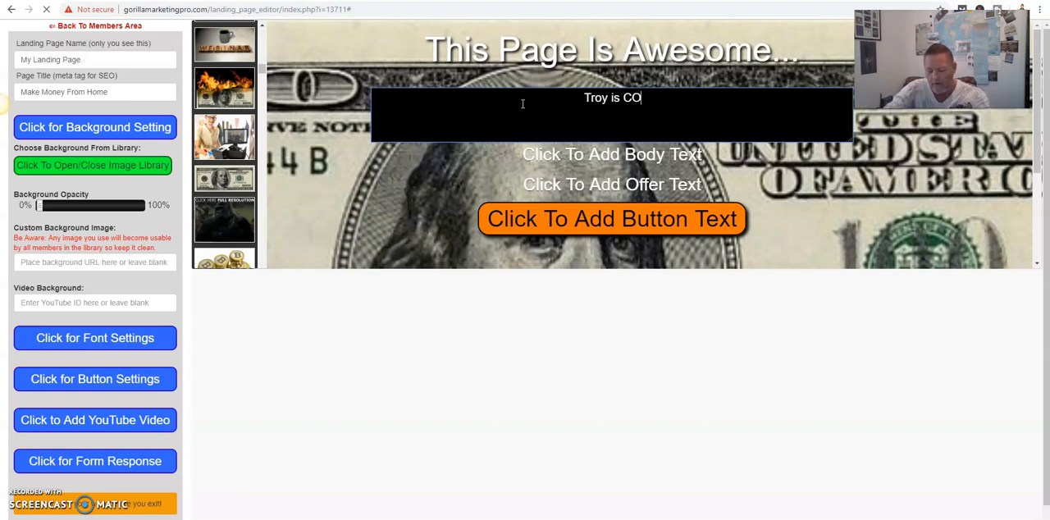
type("OL!!!!!!!!!")
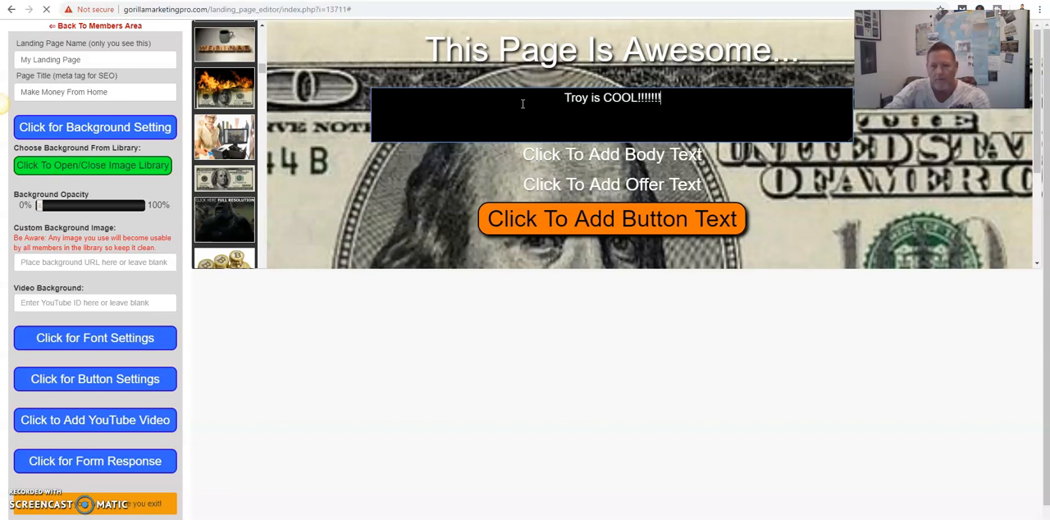
left_click(337, 78)
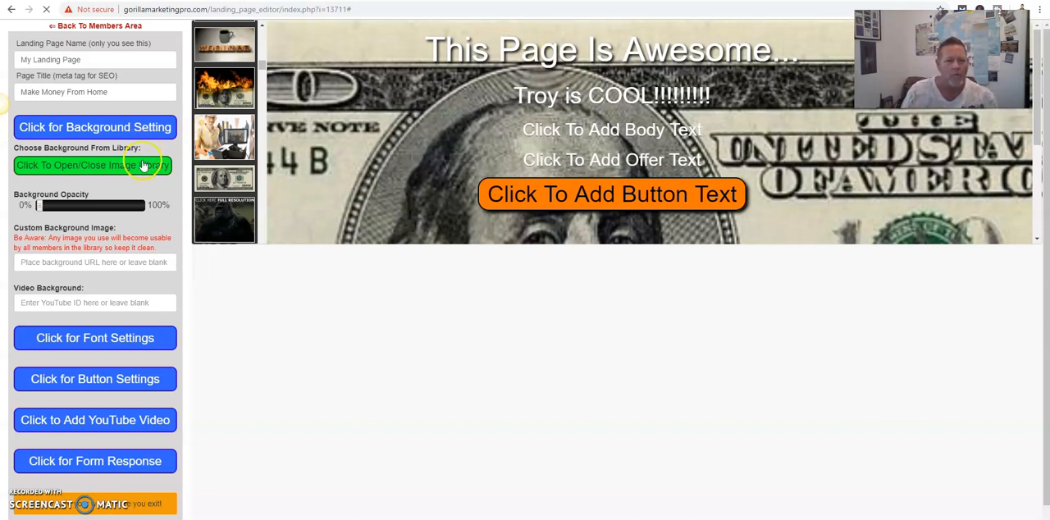
- Set the headline's font color to bright green (24FF1C) in the font settings
left_click(104, 337)
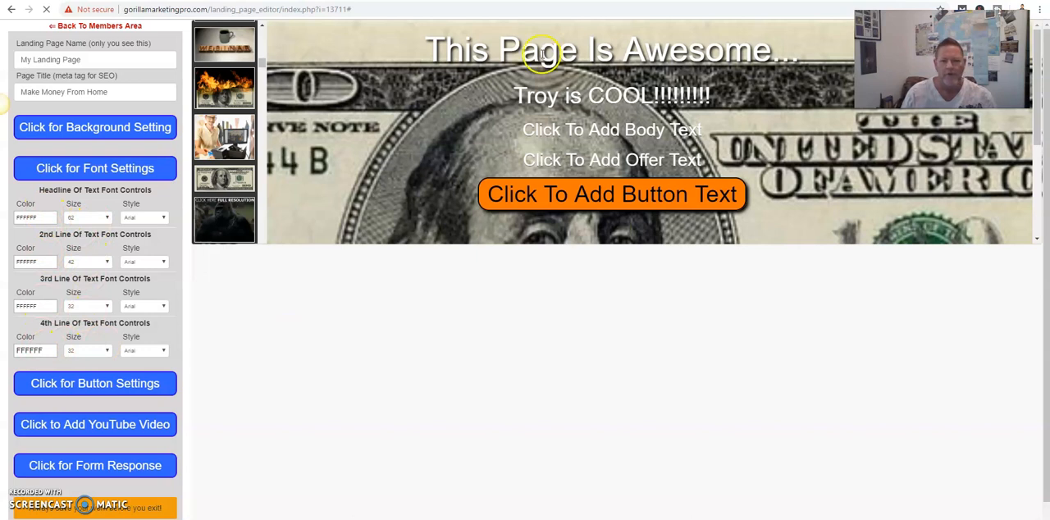
left_click(37, 216)
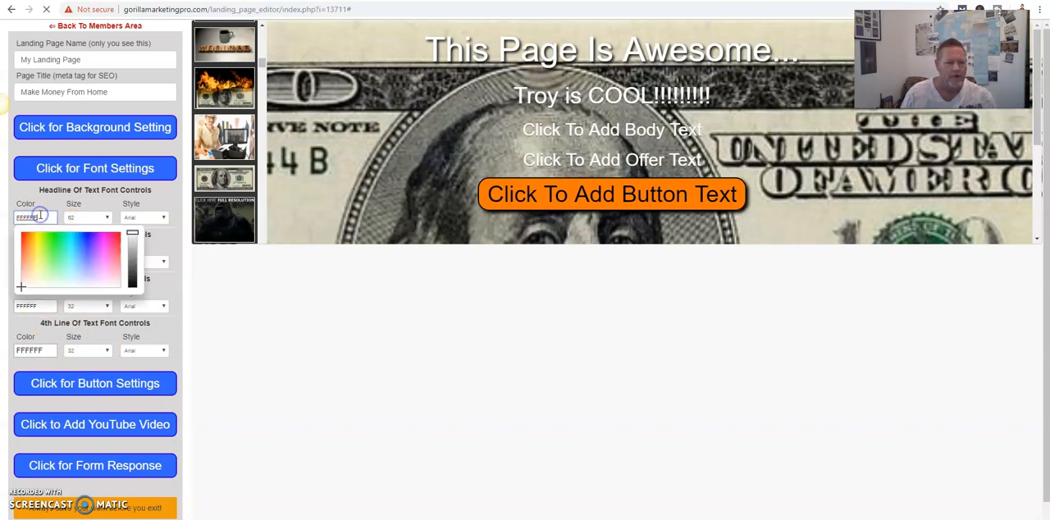
left_click(53, 238)
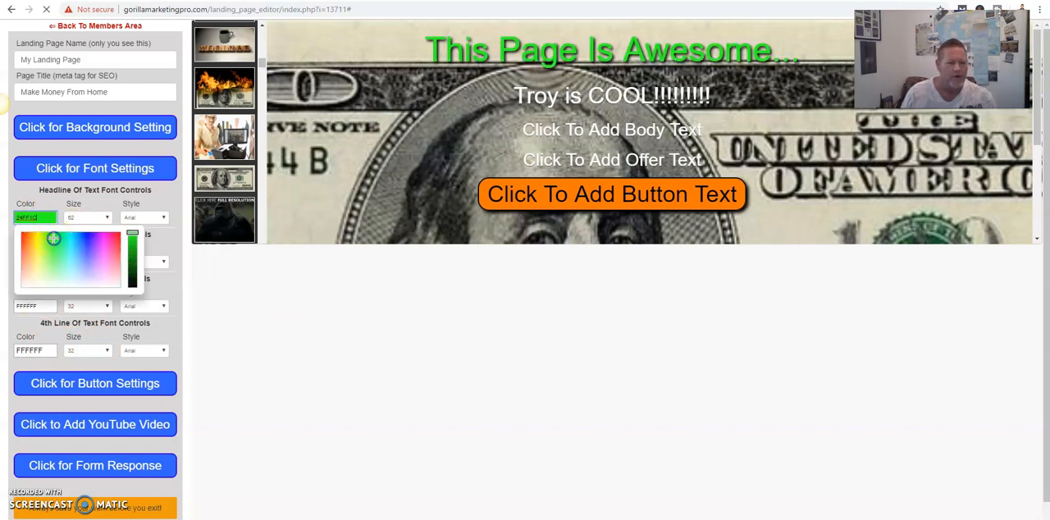
- Set the headline's font size to 68px and its font style to Chewy
left_click(105, 218)
left_click(106, 218)
scroll(86, 378, "down", 5)
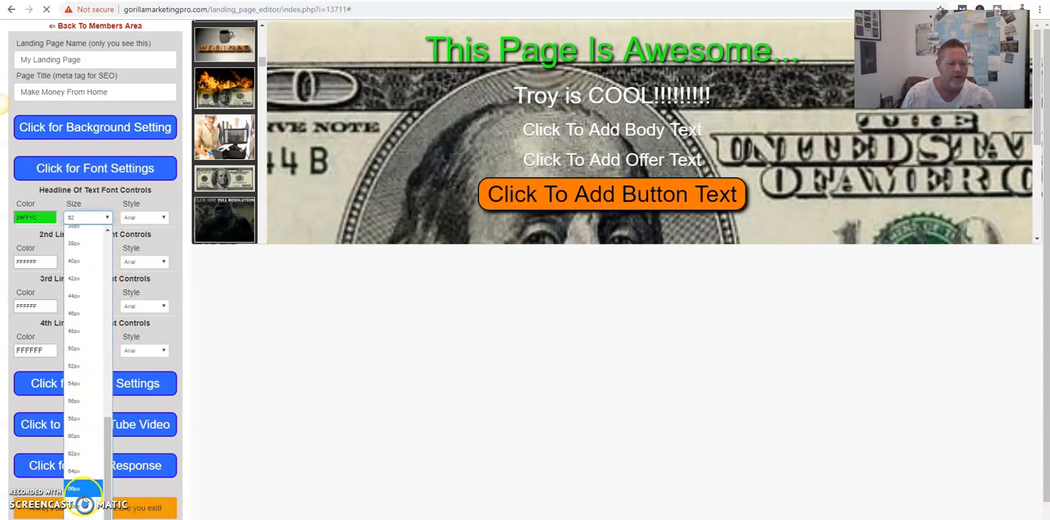
left_click(74, 501)
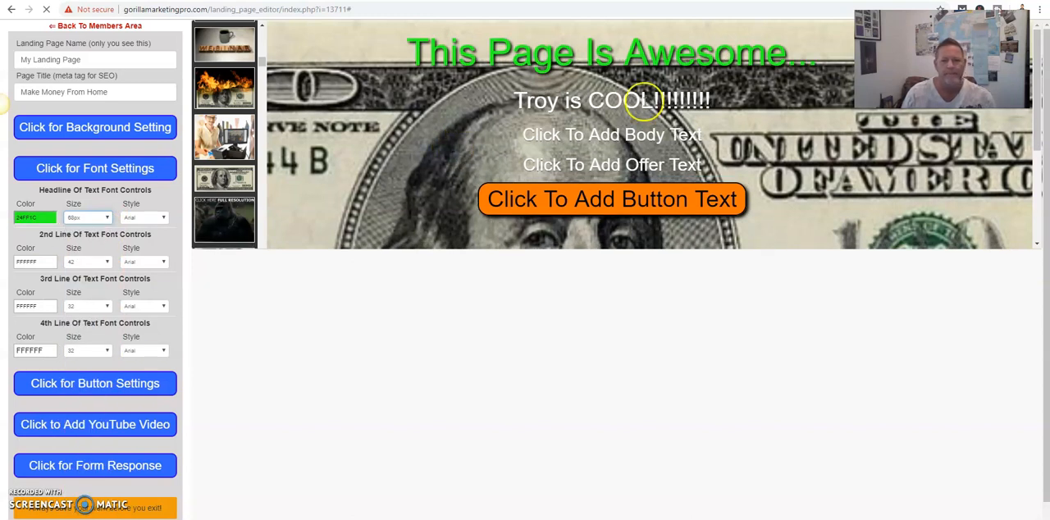
left_click(144, 217)
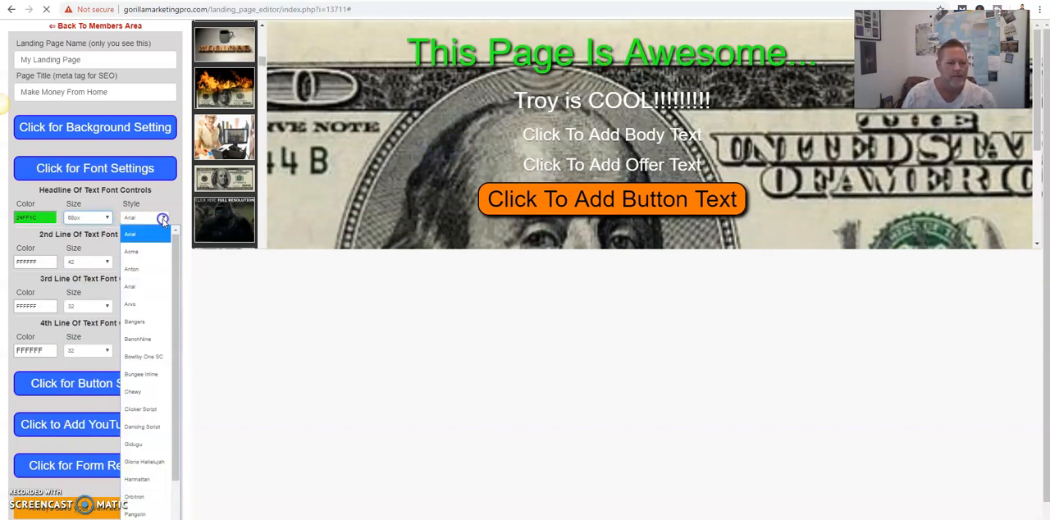
left_click(132, 391)
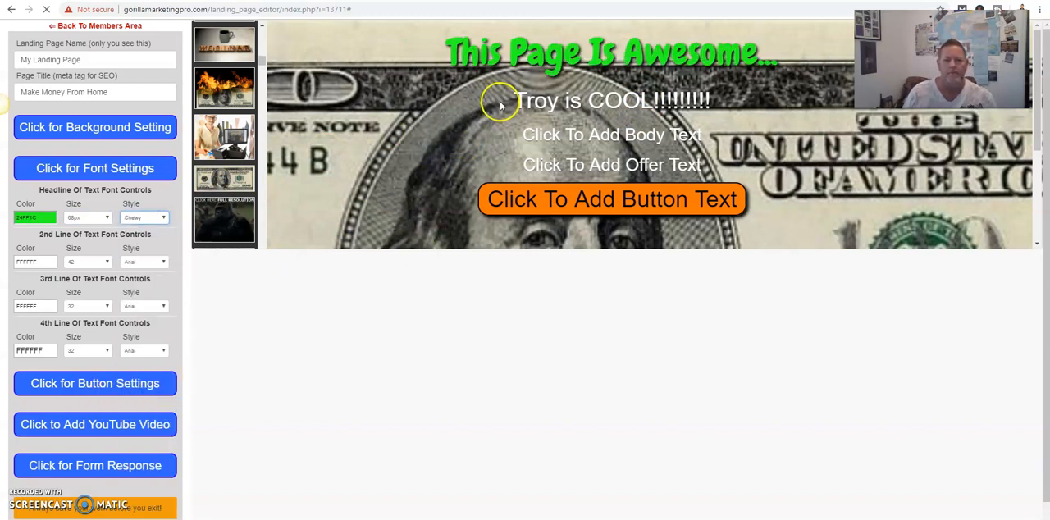
- Set the headline's font size to 70px and its font style to Bowlby One SC
left_click(105, 218)
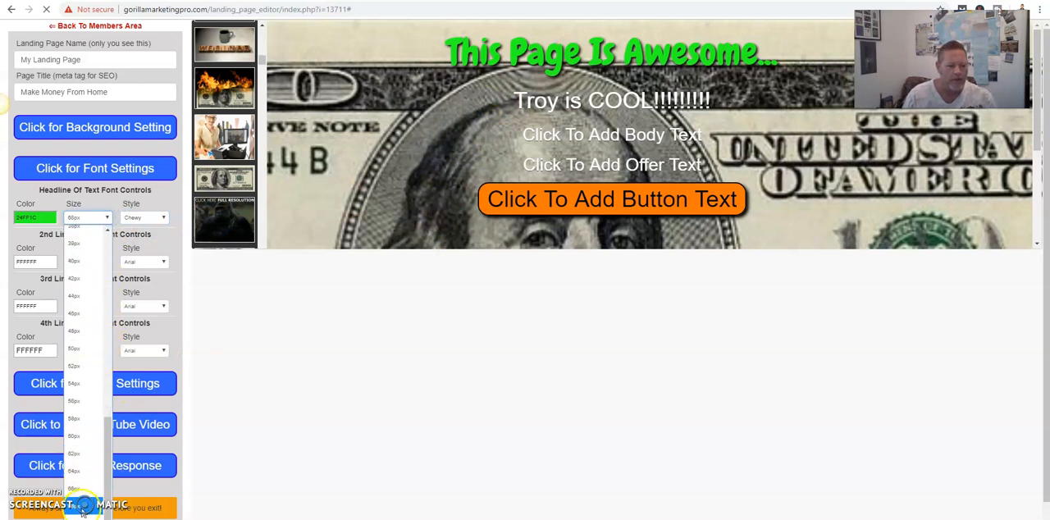
left_click(82, 515)
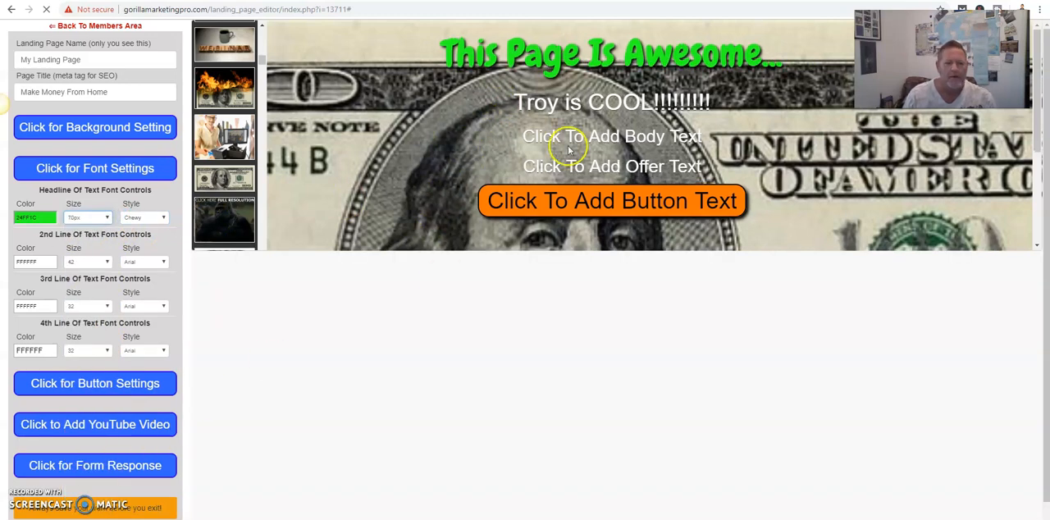
left_click(166, 218)
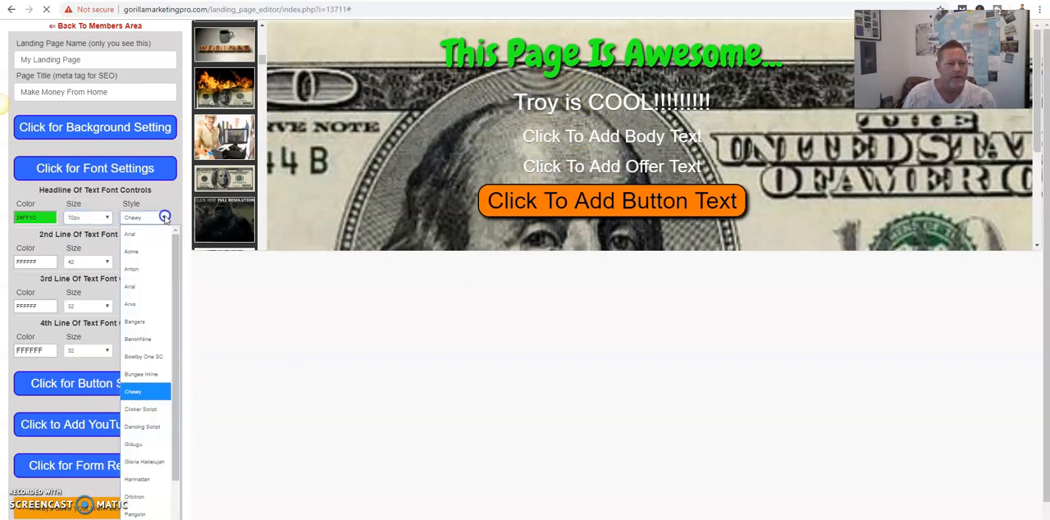
left_click(151, 357)
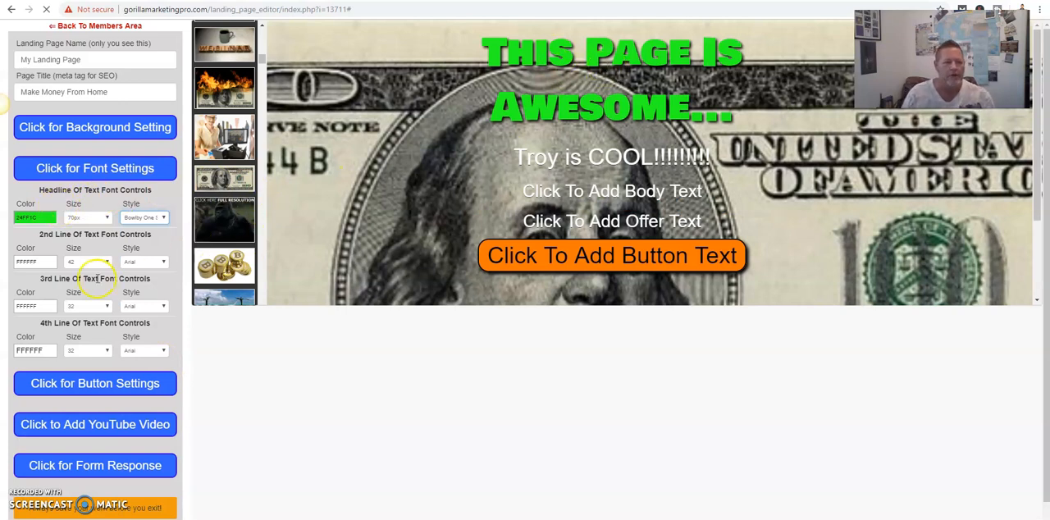
- Set the second text line's font color to red (FF142C), trying magenta, blue and orange first
left_click(41, 261)
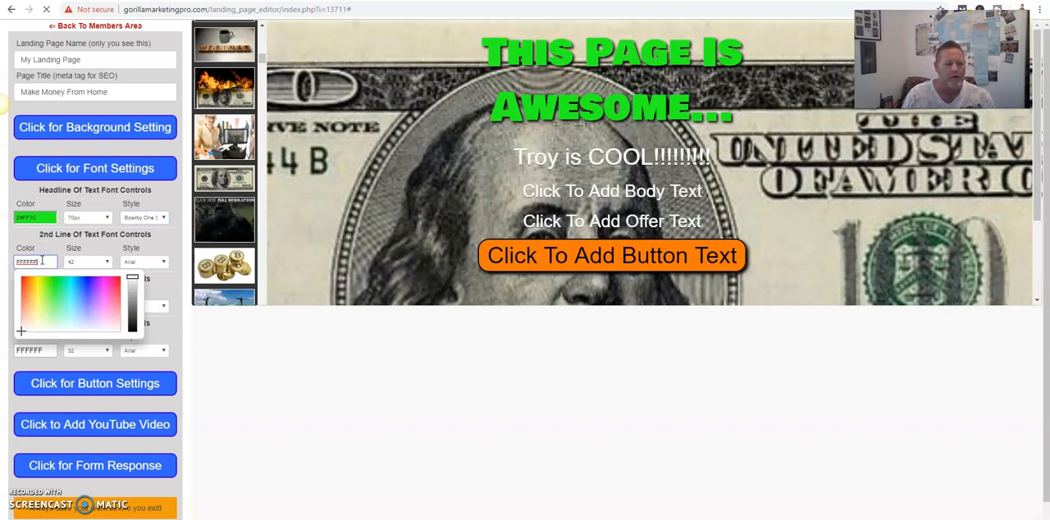
left_click(102, 287)
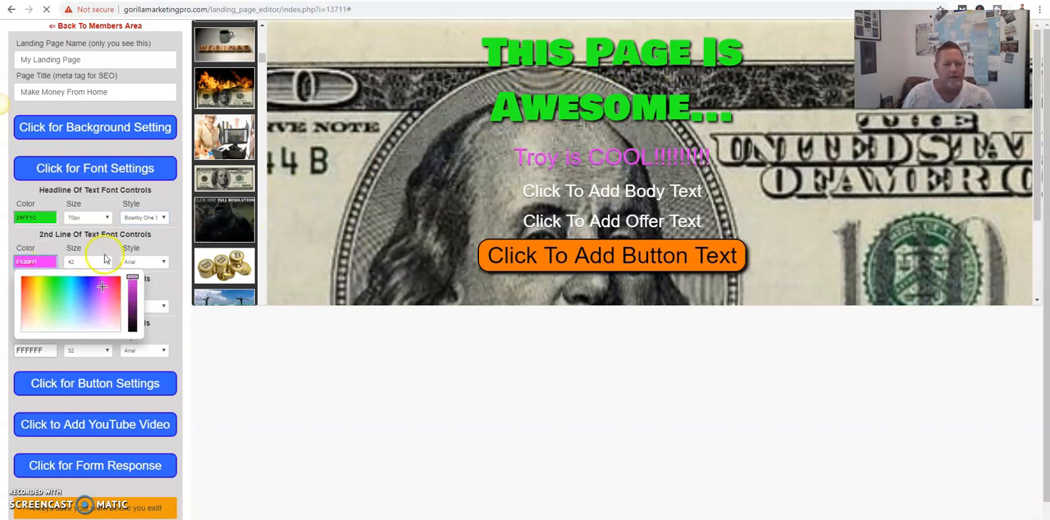
left_click(85, 284)
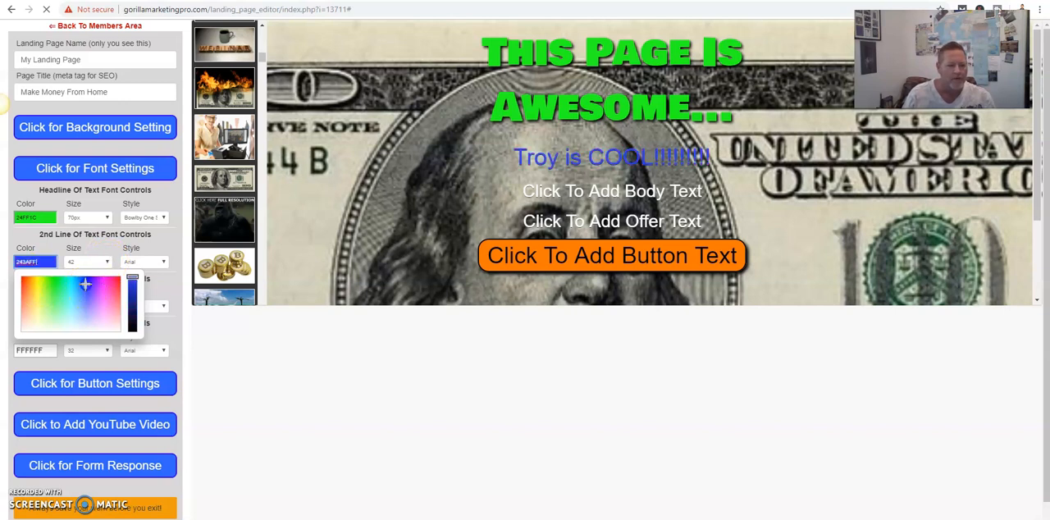
left_click(25, 280)
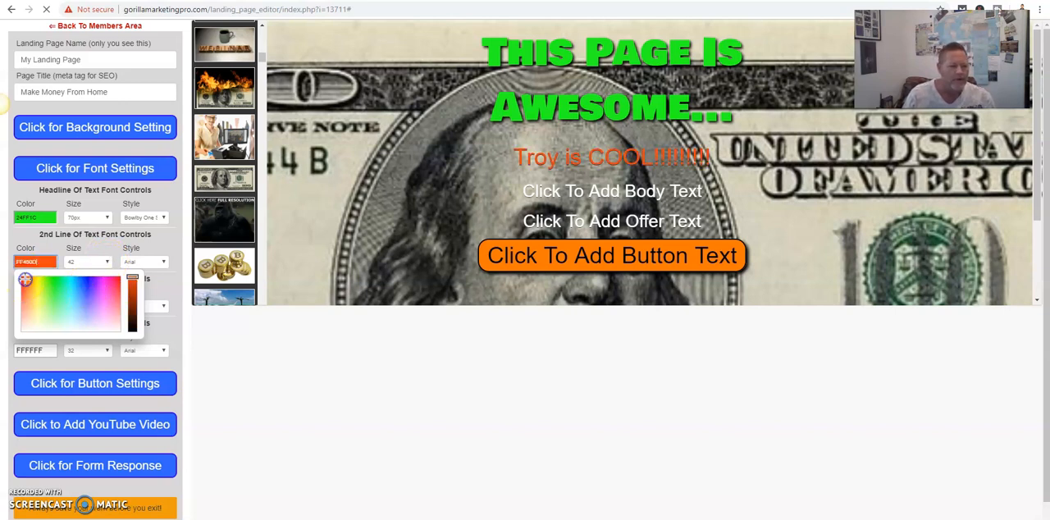
left_click(117, 281)
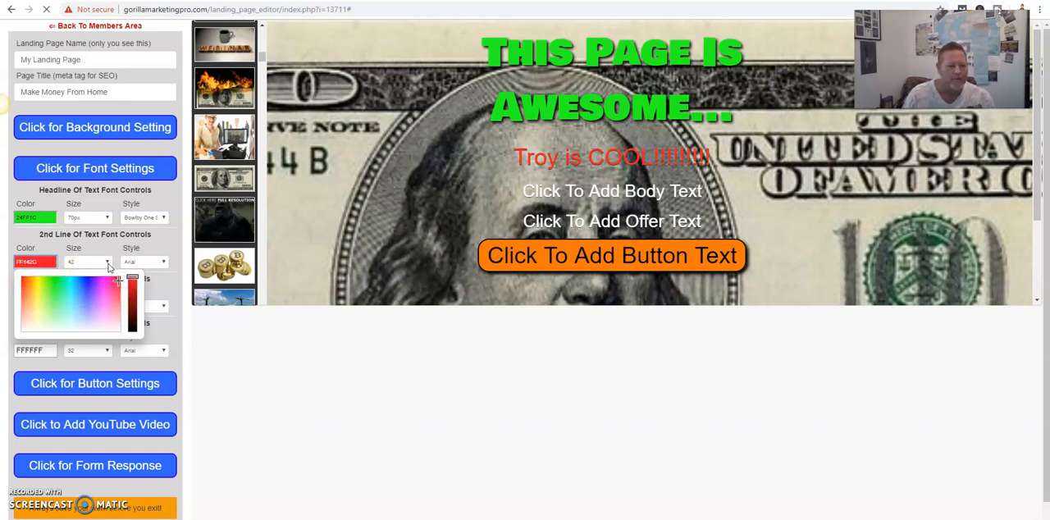
- Set the second text line's font size to 62px and its font style to Chewy
left_click(105, 262)
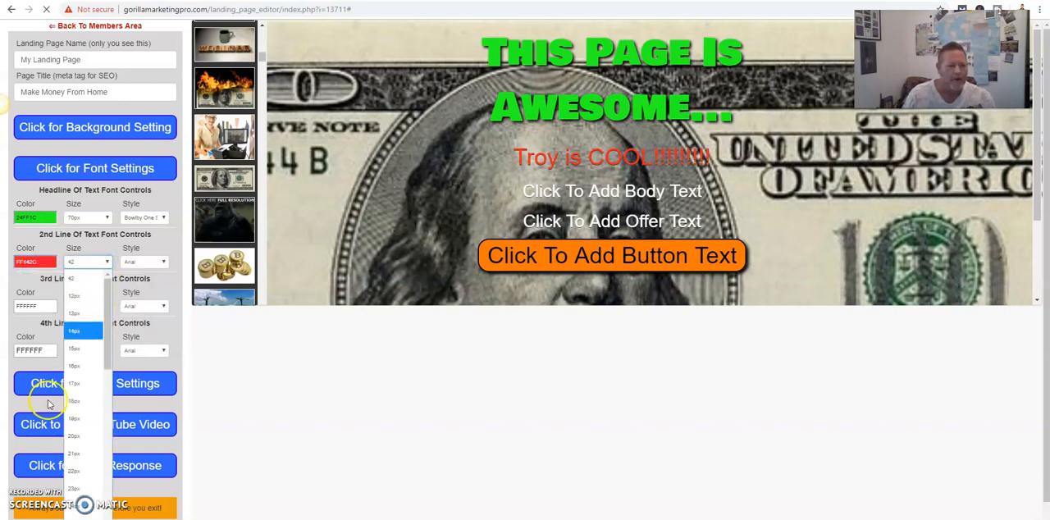
scroll(82, 401, "down", 5)
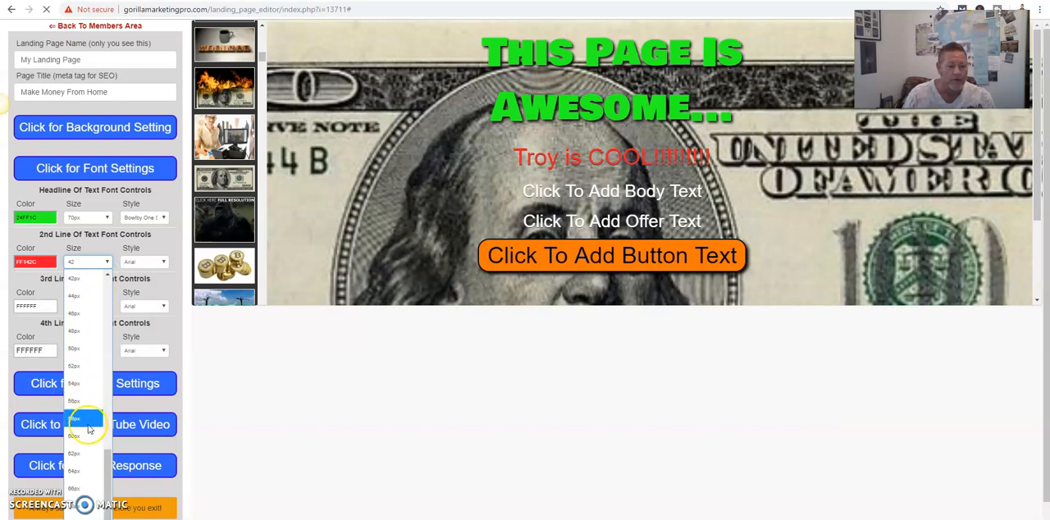
left_click(88, 453)
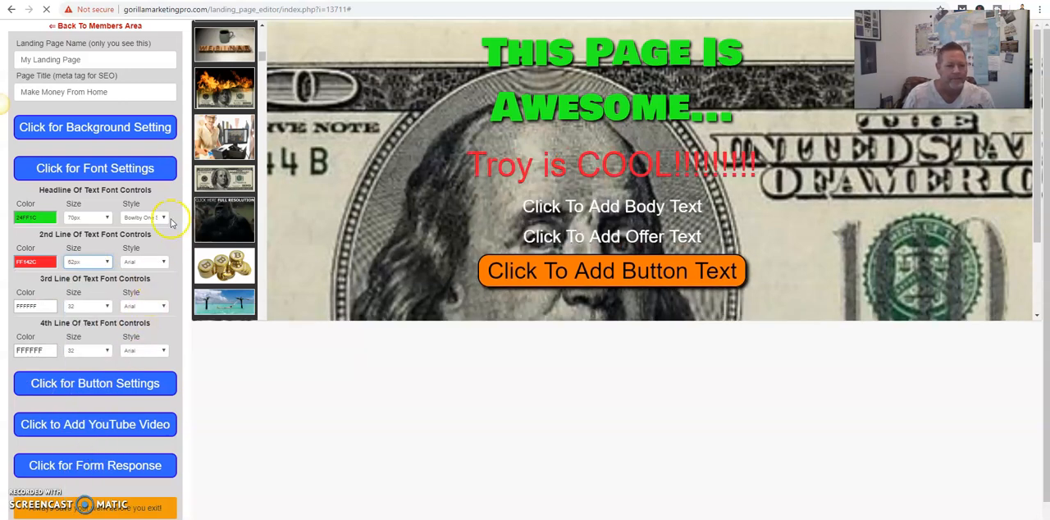
left_click(164, 262)
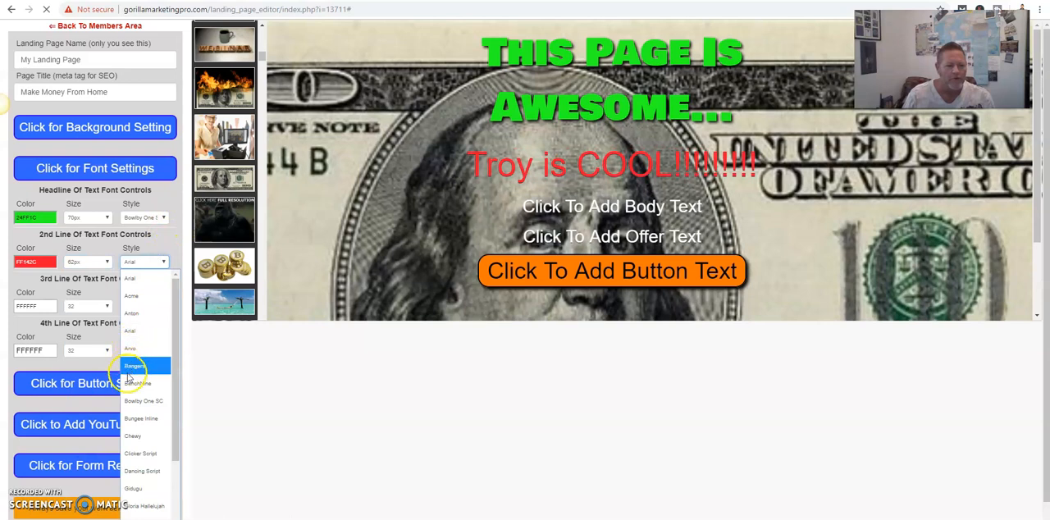
left_click(133, 436)
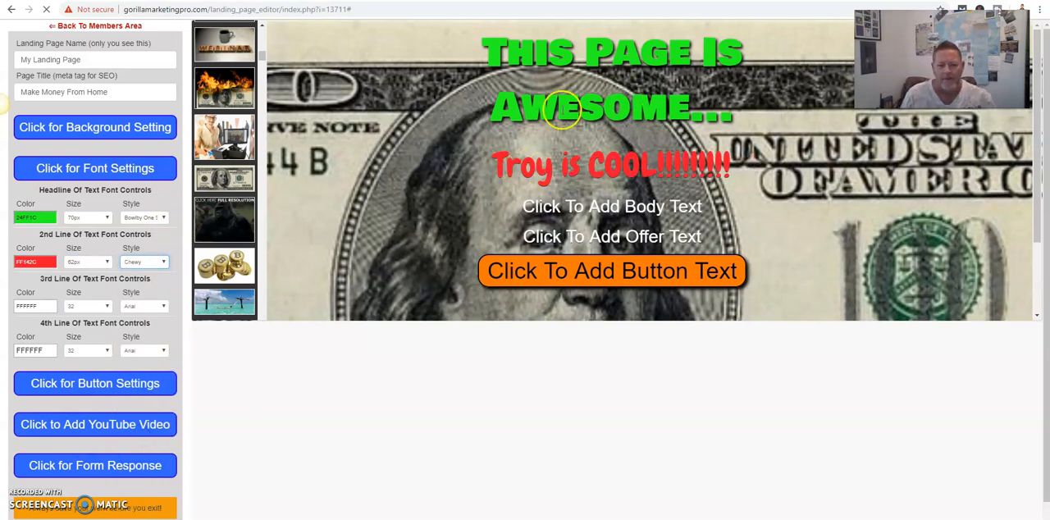
- Replace the body placeholder text with "MORE INFO!!"
left_click(613, 210)
left_click_drag(693, 213, 542, 214)
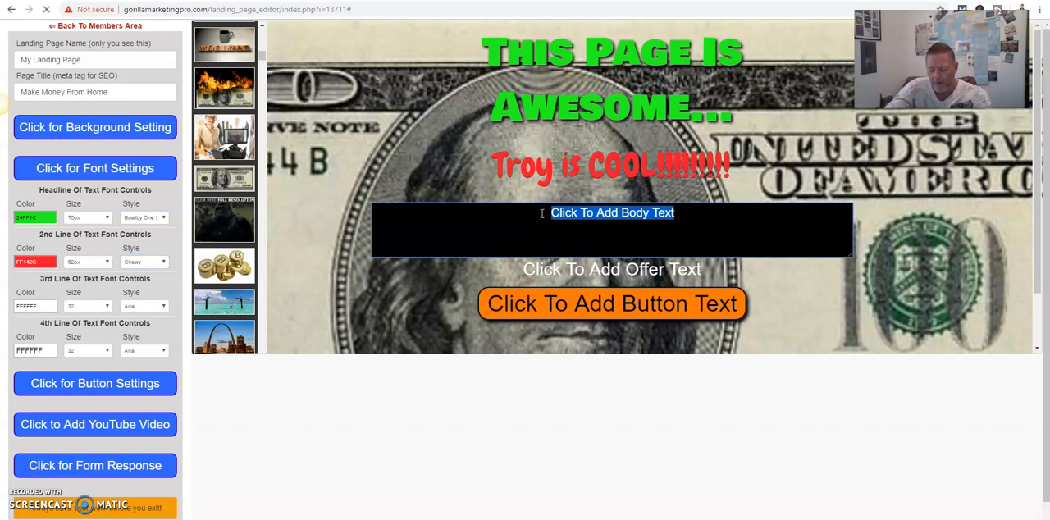
type("LETS GET THIS ")
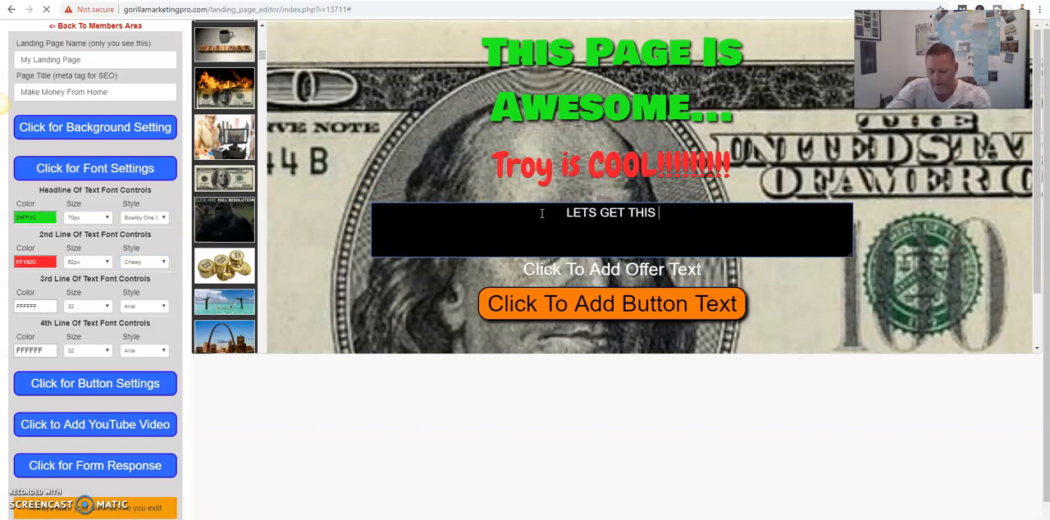
type("PART")
key("BackSpace")
key("BackSpace")
key("BackSpace")
key("BackSpace")
key("BackSpace")
key("BackSpace")
key("BackSpace")
key("BackSpace")
key("BackSpace")
key("BackSpace")
key("BackSpace")
key("BackSpace")
key("BackSpace")
key("BackSpace")
key("BackSpace")
key("BackSpace")
key("BackSpace")
key("BackSpace")
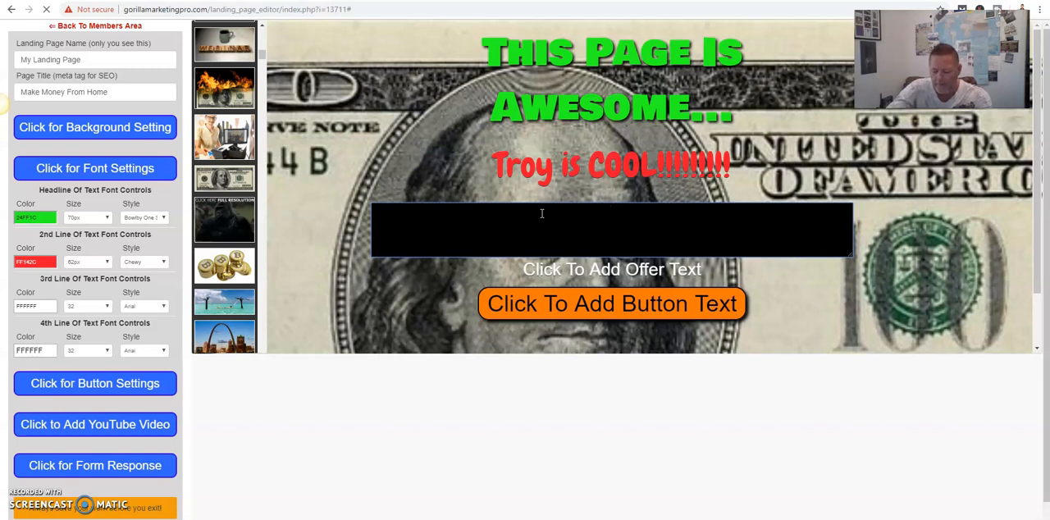
type("MORE I")
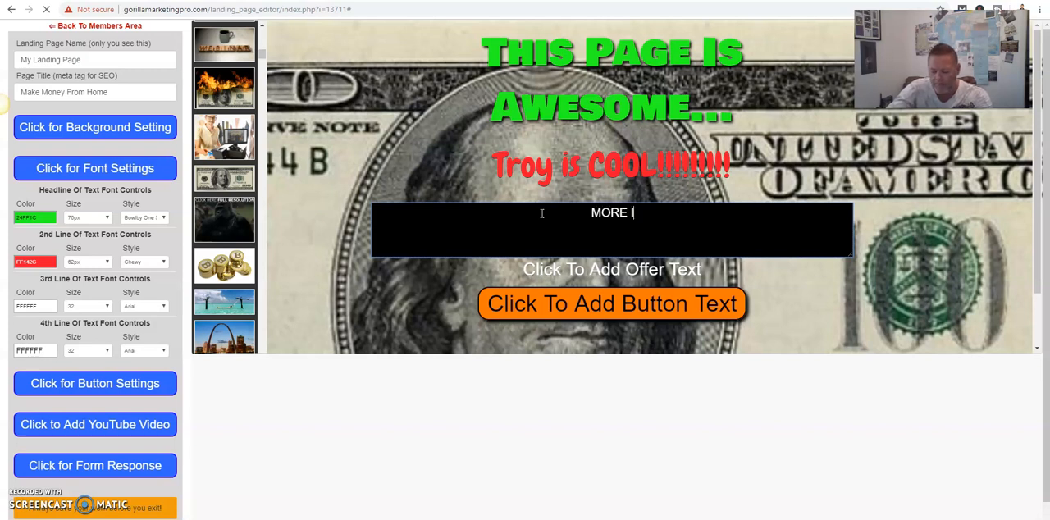
type("NFO!!")
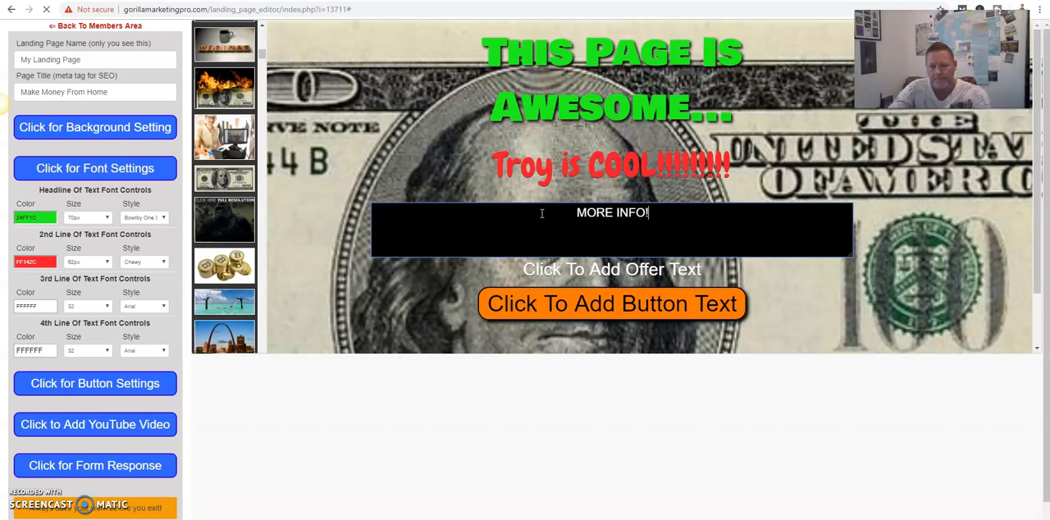
left_click(403, 130)
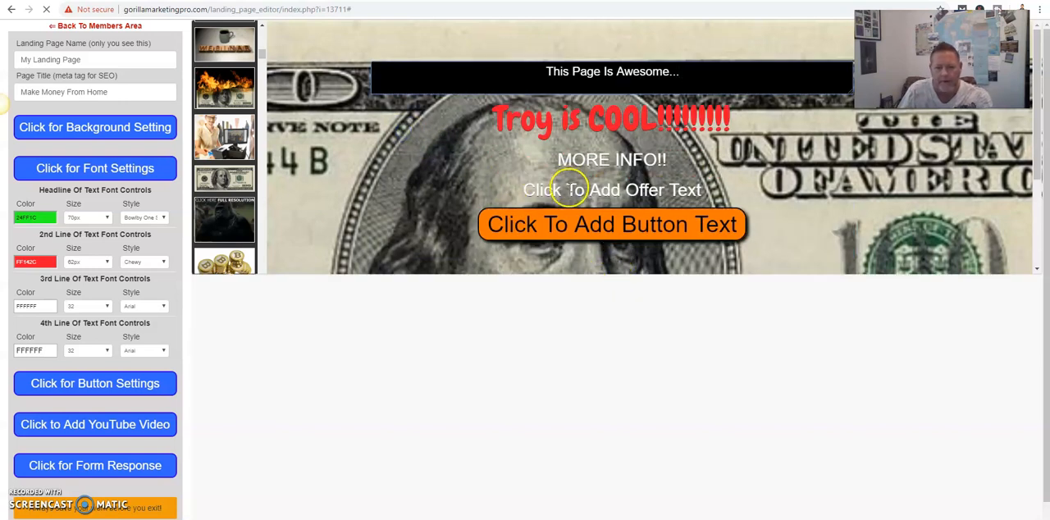
- Replace the offer placeholder text with "LETS GET THIS PARTY STARTED"
left_click(567, 189)
left_click(606, 236)
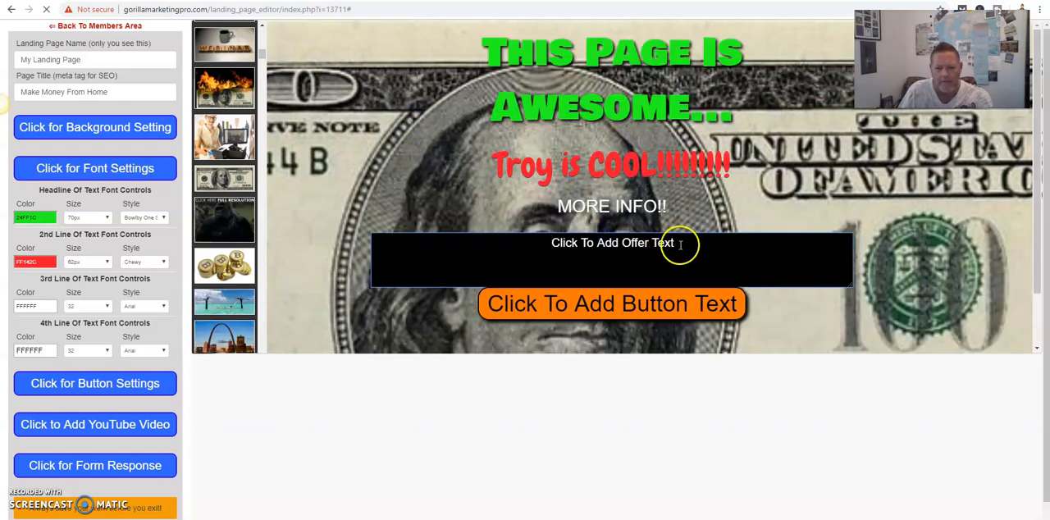
left_click_drag(680, 241, 557, 243)
type("LE")
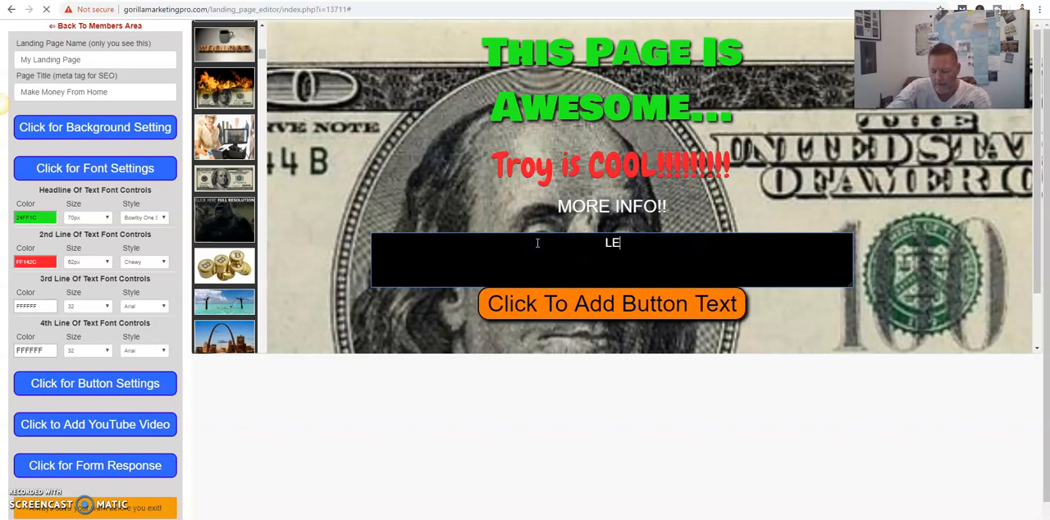
type("TS GET TH")
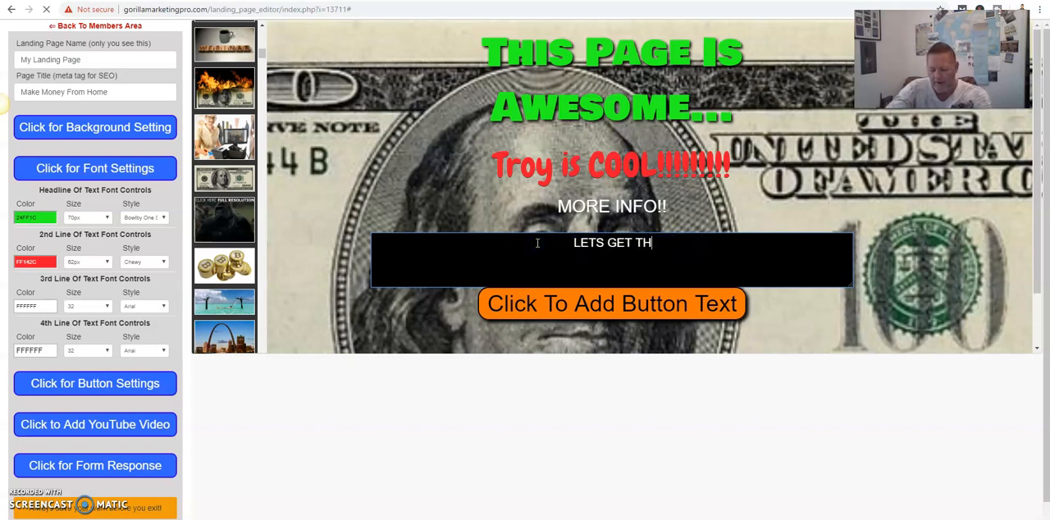
type("IS PARR")
key("BackSpace")
type("TTY ")
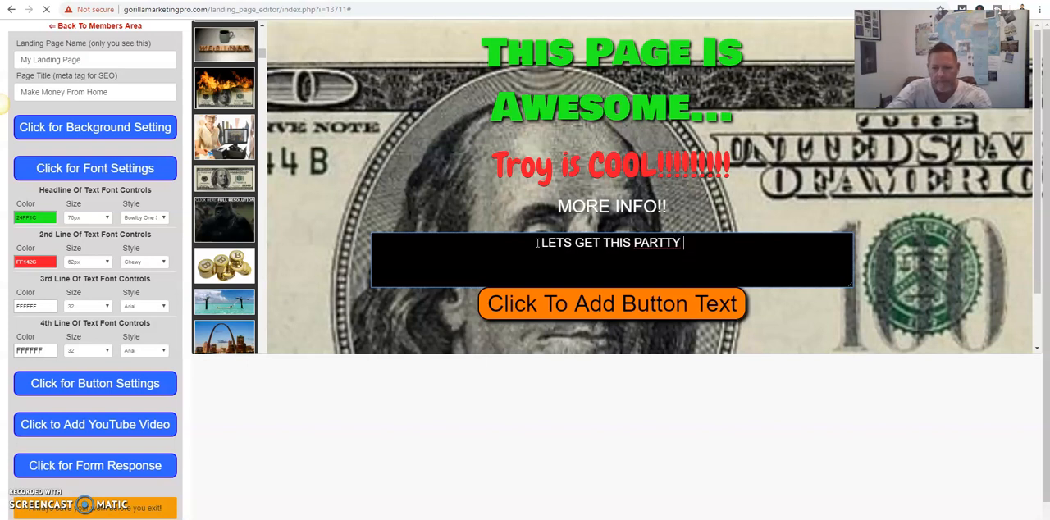
type("STARTED")
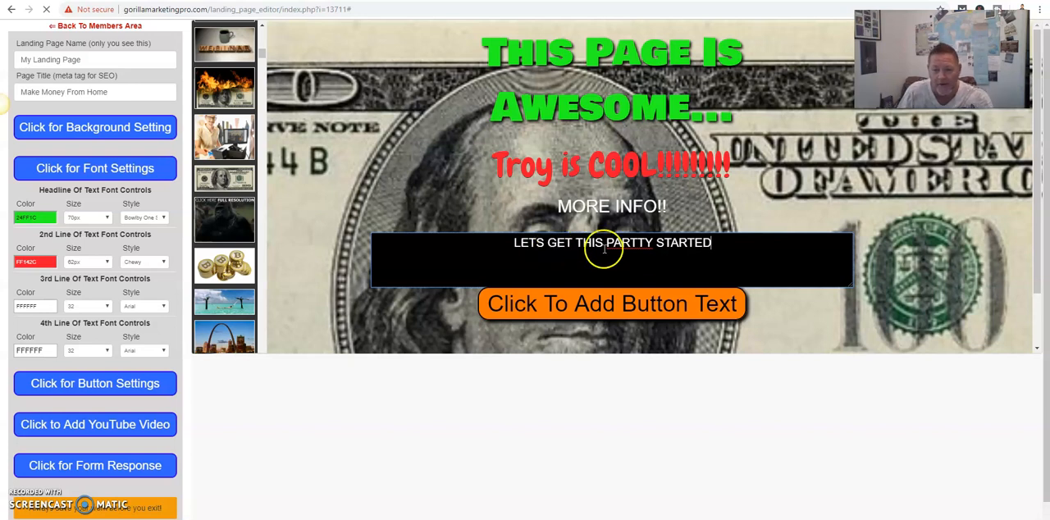
left_click(639, 243)
key("BackSpace")
left_click(498, 246)
left_click(339, 144)
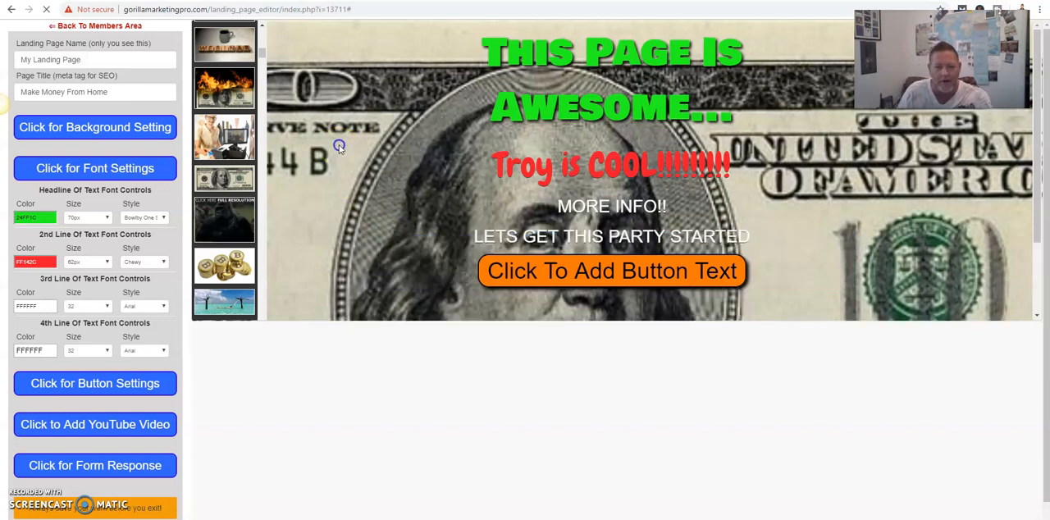
- Set the font color of the third text line, "MORE INFO!!", to blue (2212FF)
left_click(613, 212)
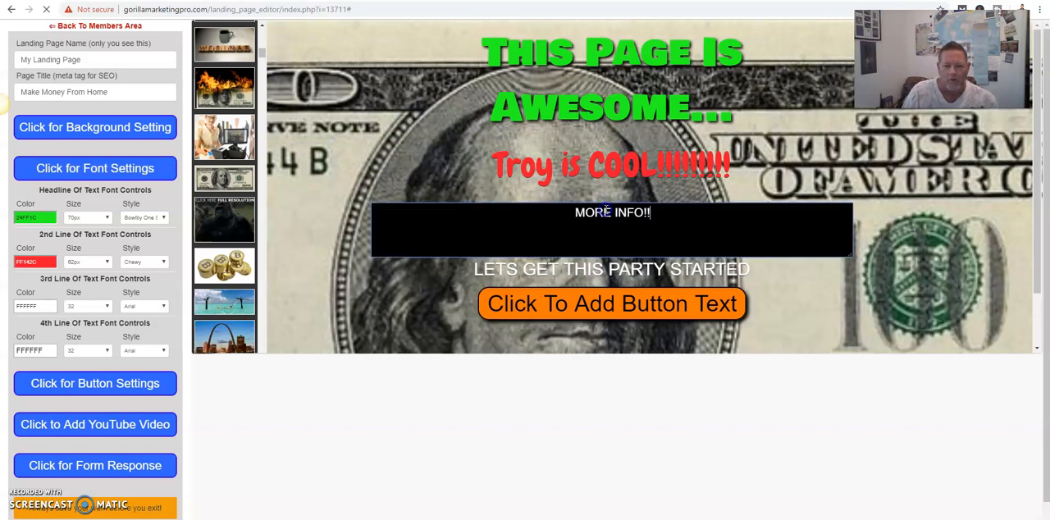
left_click(42, 308)
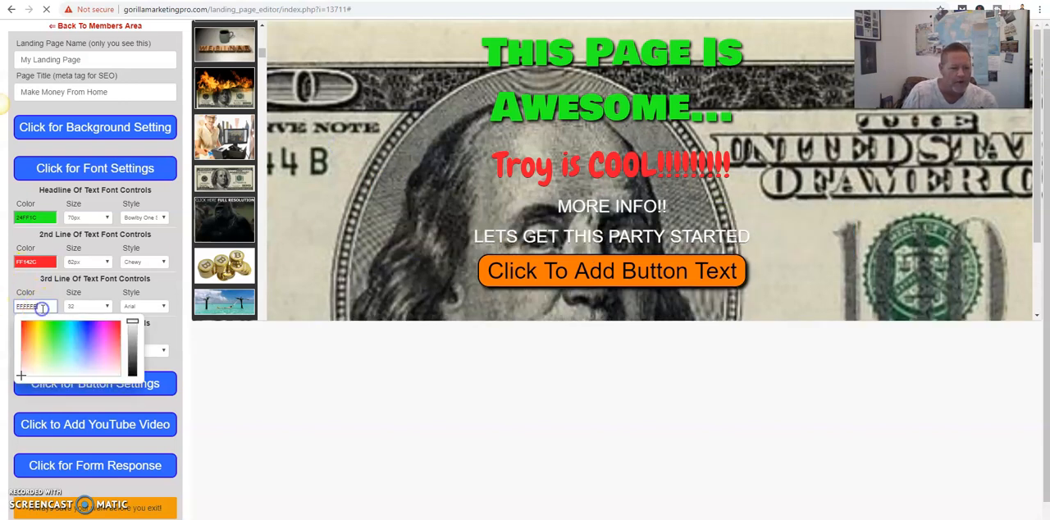
left_click(88, 326)
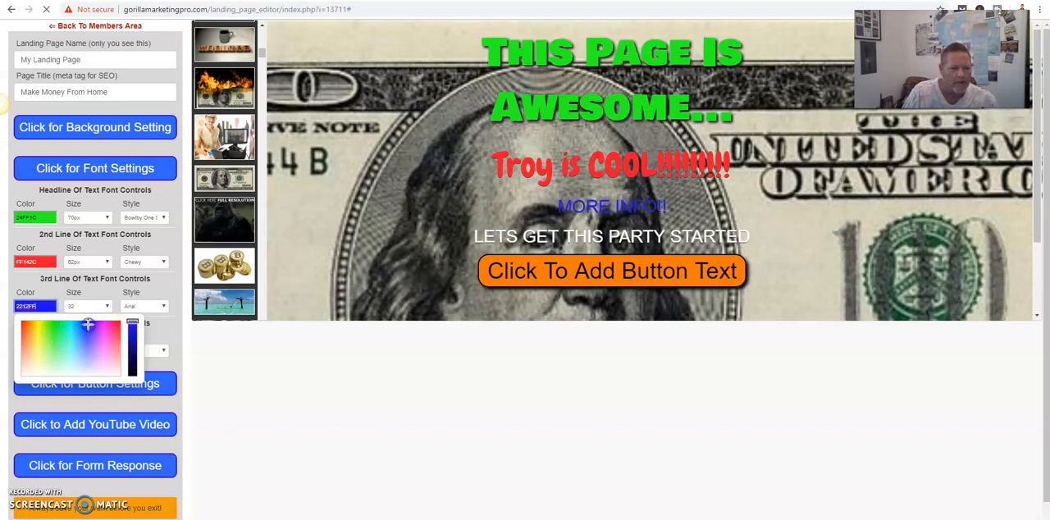
- Set the third text line's font style to Passion One and its font size to 68px
left_click(164, 307)
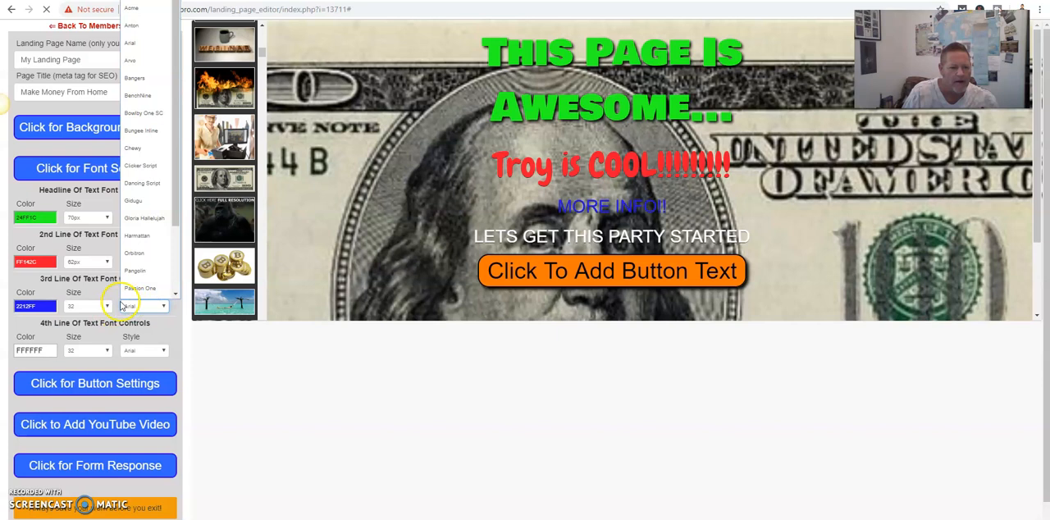
left_click(141, 272)
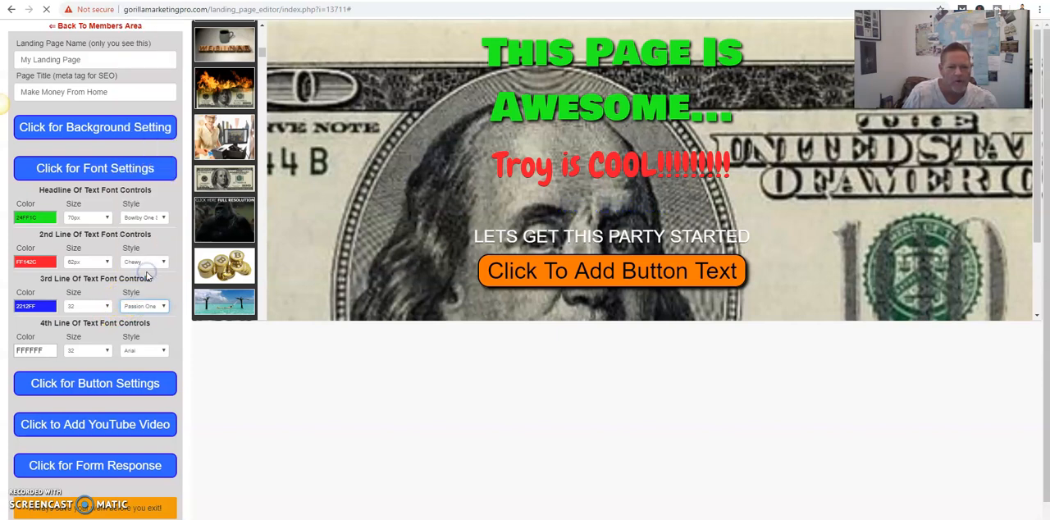
left_click(108, 308)
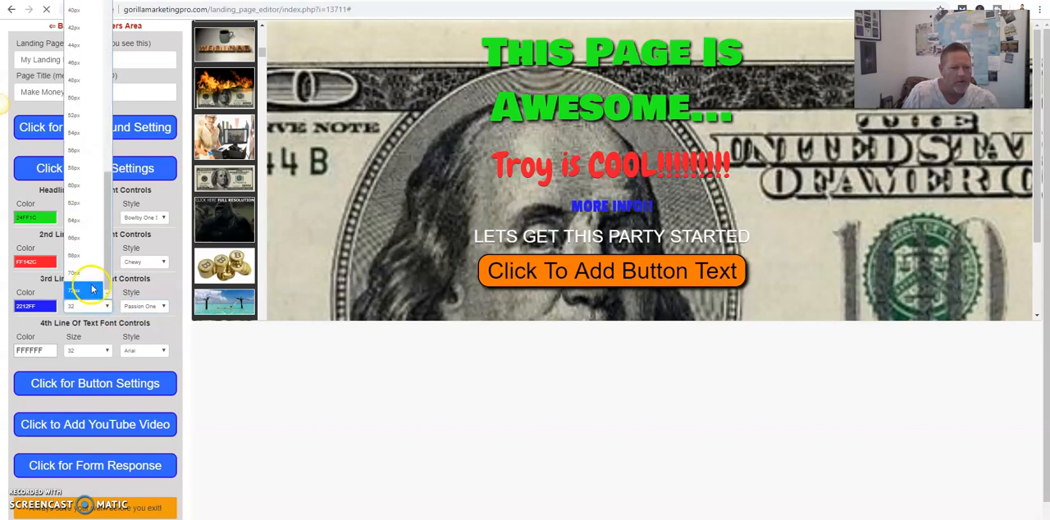
left_click(82, 255)
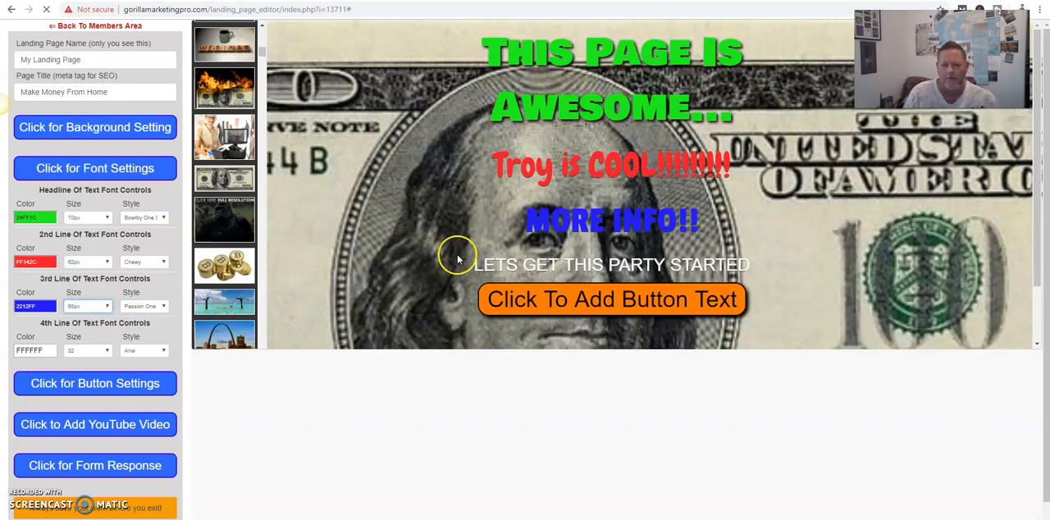
- Set the font color of the fourth text line, "LETS GET THIS PARTY STARTED", to bright green (19FF21)
left_click(46, 348)
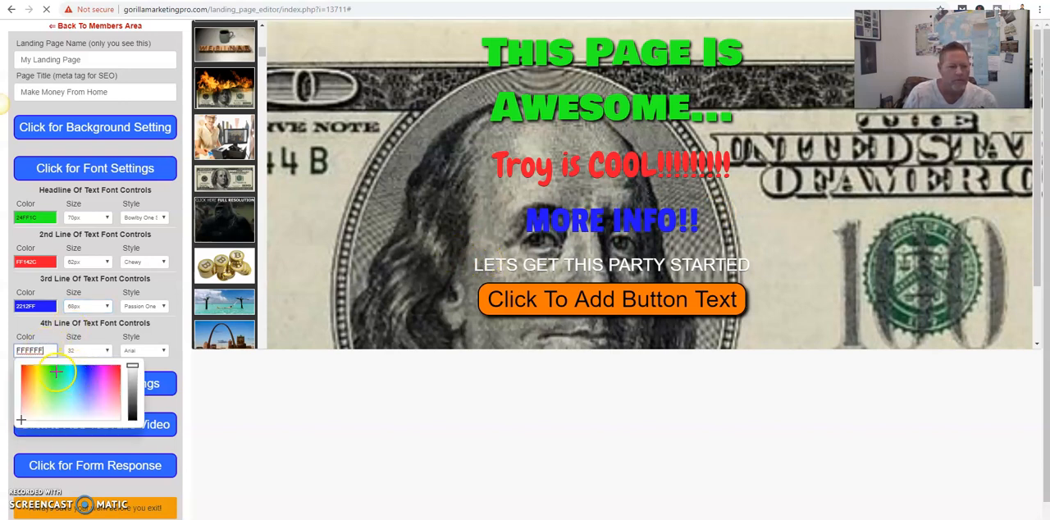
left_click(55, 372)
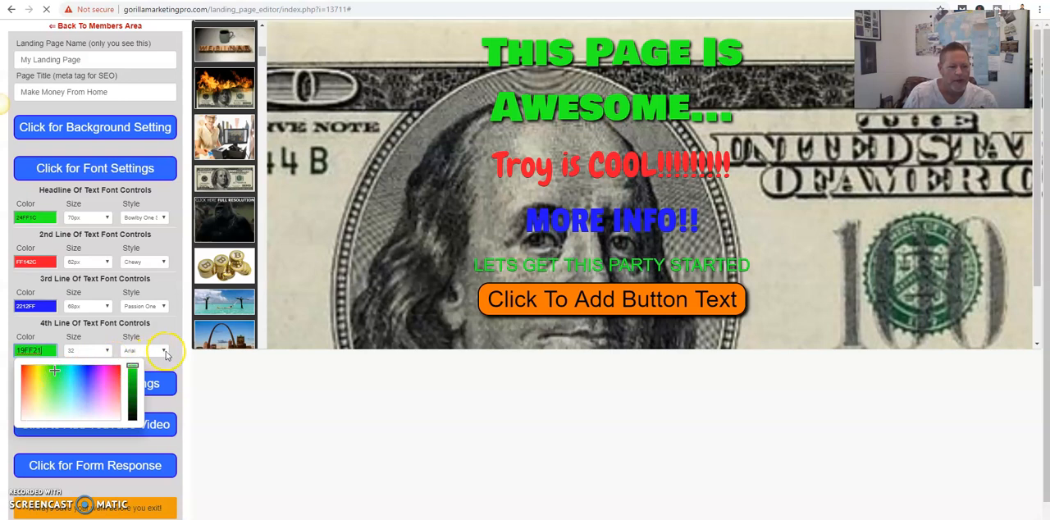
- Set the fourth text line's font style to Bangers and its font size to 70px
left_click(165, 352)
left_click(136, 89)
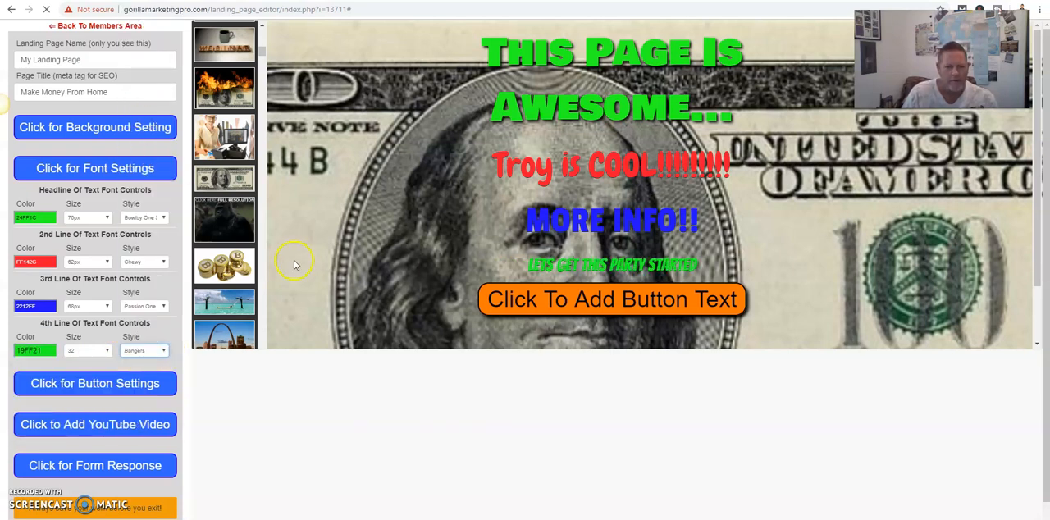
left_click(109, 350)
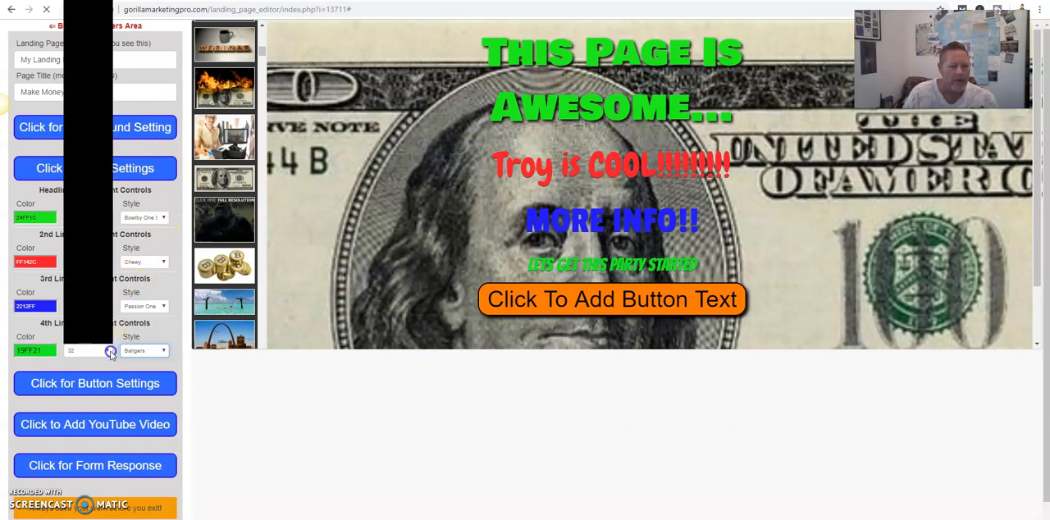
scroll(92, 326, "down", 3)
left_click(92, 320)
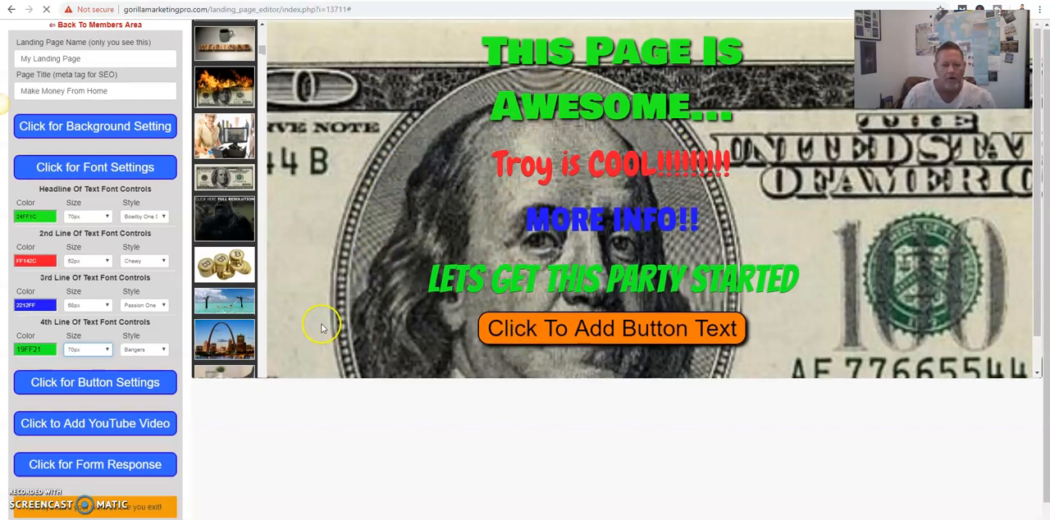
- Set the page's graphic button to "10.png - Join The Team Today" and save the landing page
scroll(304, 312, "down", 1)
left_click(115, 343)
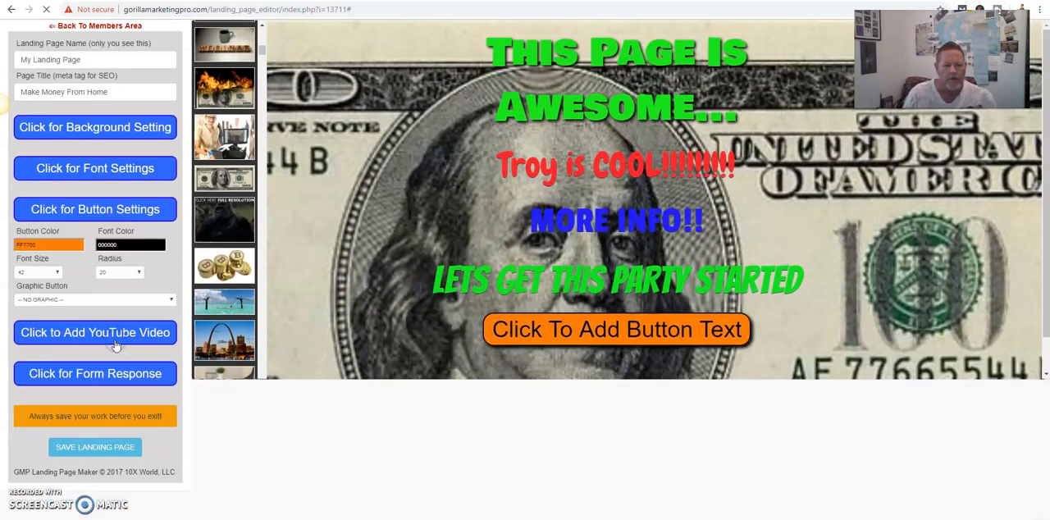
left_click(170, 300)
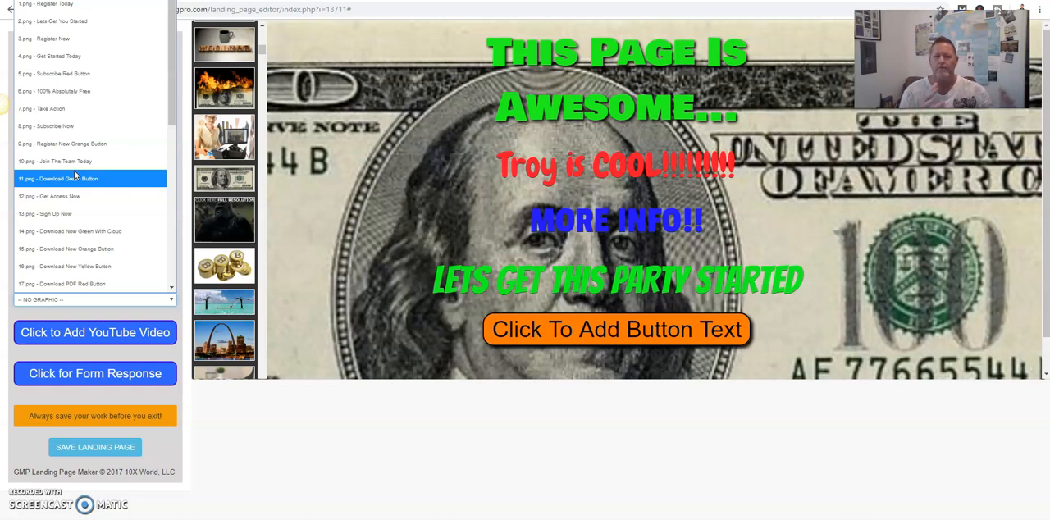
left_click(91, 192)
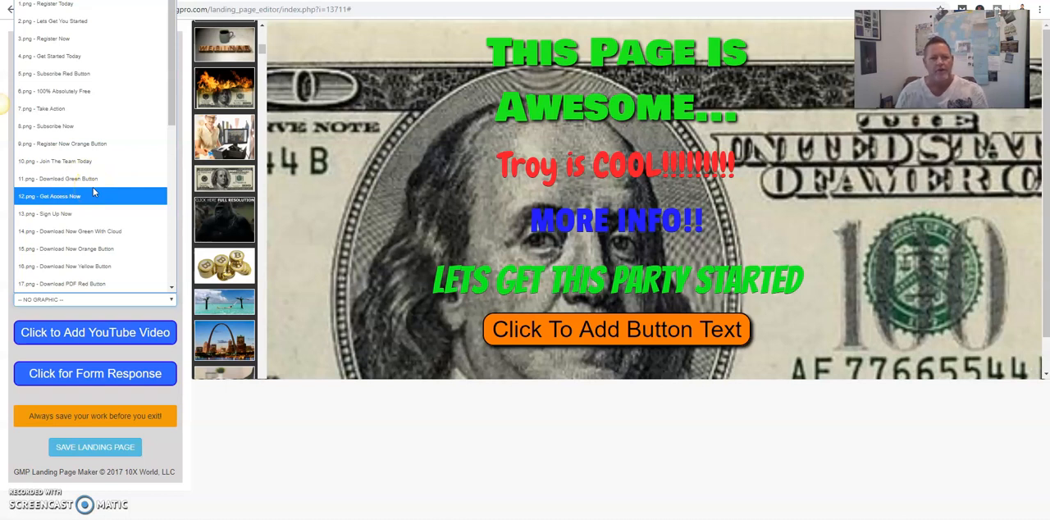
left_click(88, 163)
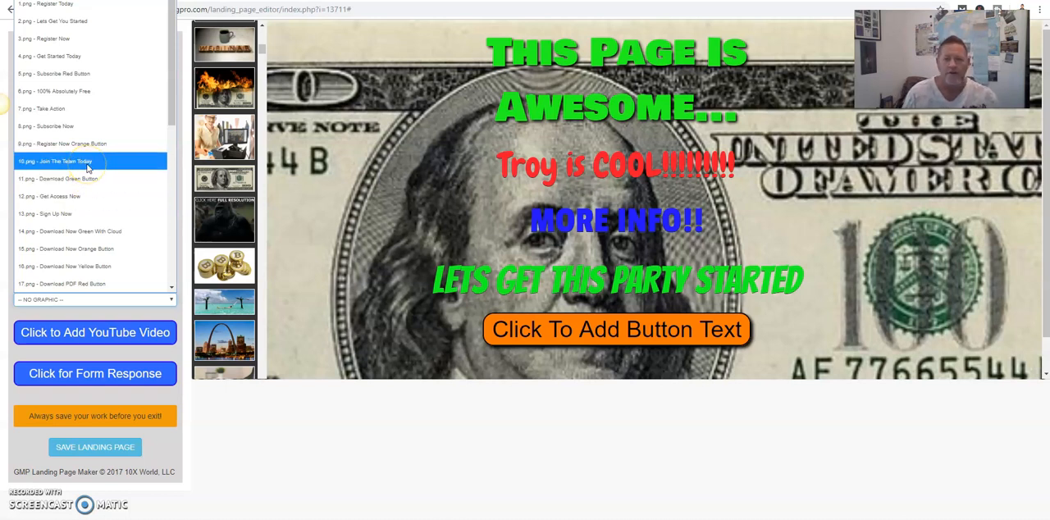
left_click(385, 267)
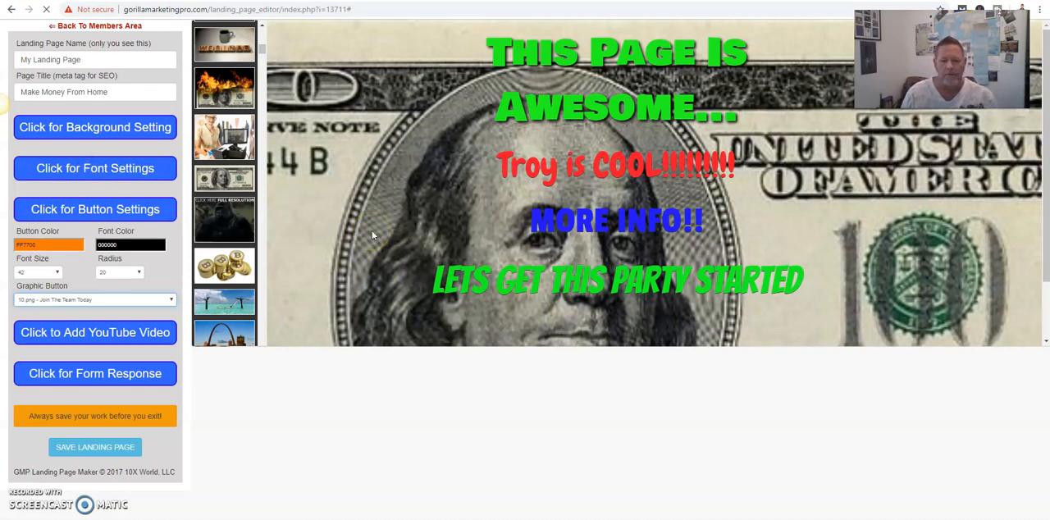
left_click(76, 448)
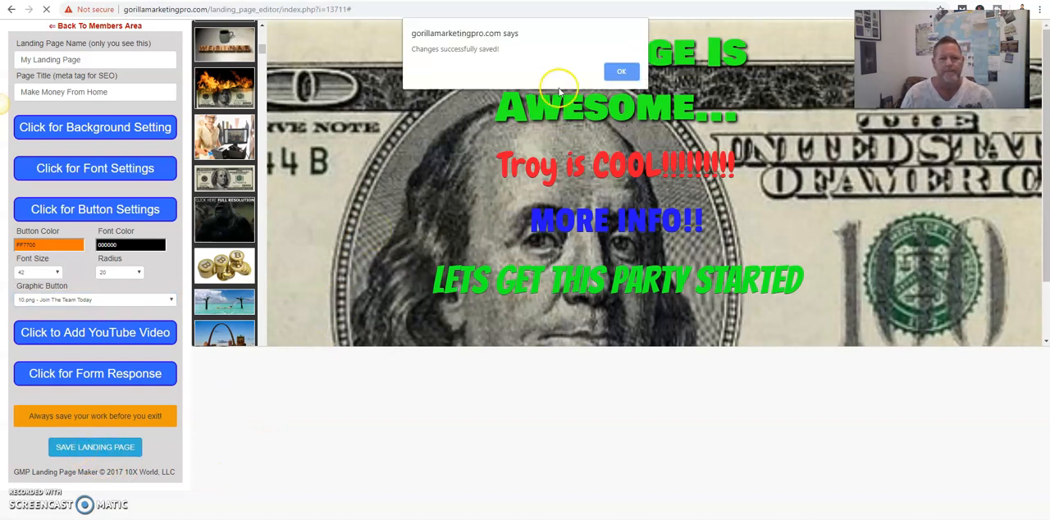
left_click(621, 71)
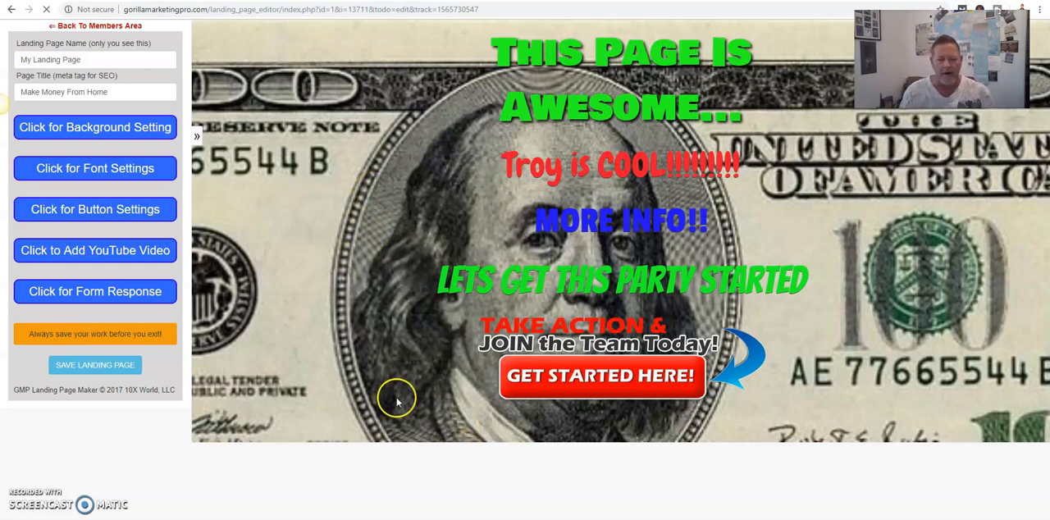
- Replace the page background with the orange sunset and palm tree image from the image library
left_click(95, 129)
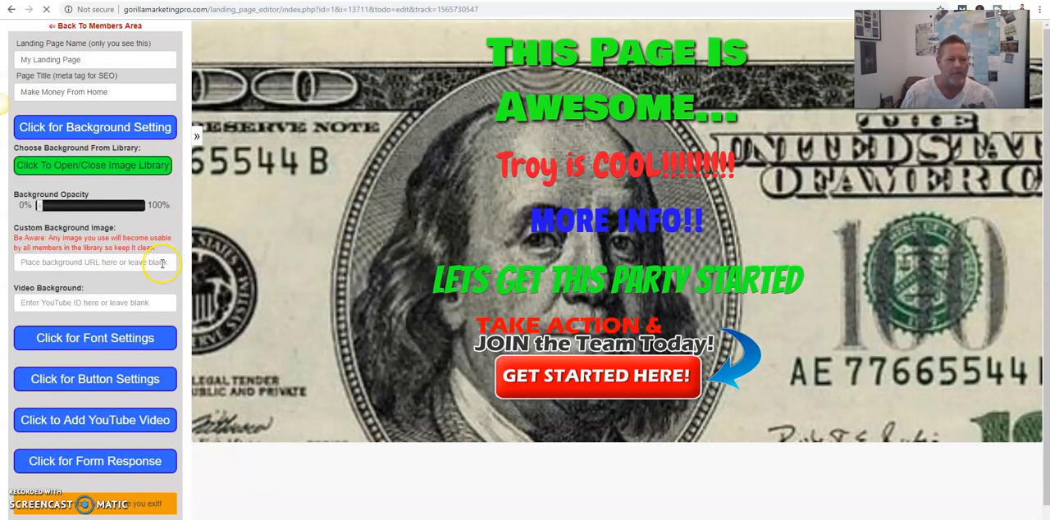
left_click(97, 167)
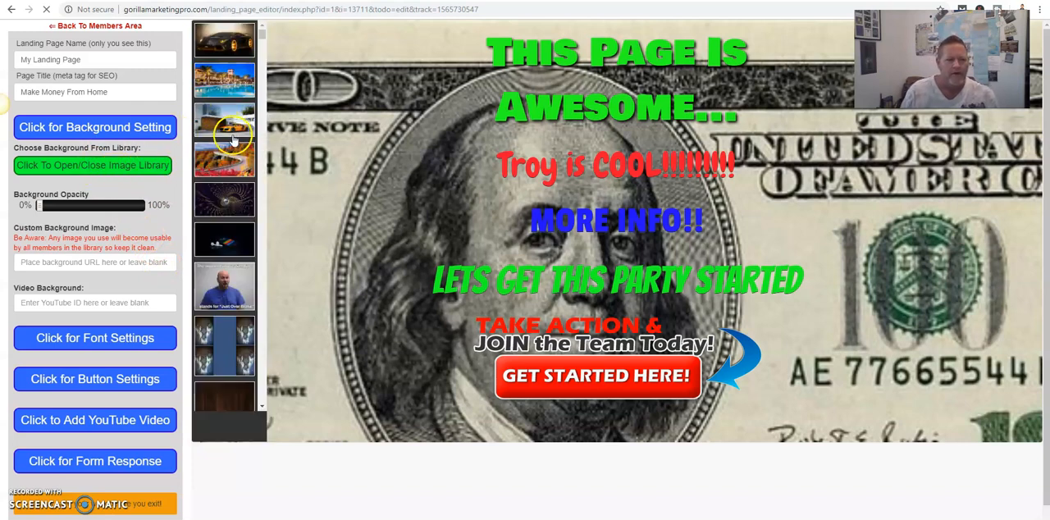
scroll(225, 144, "down", 3)
scroll(233, 151, "down", 2)
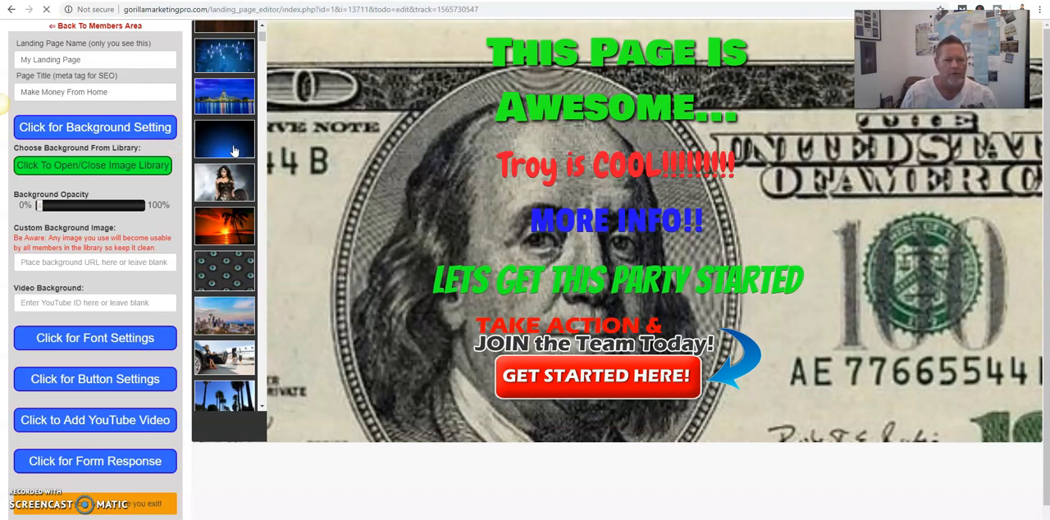
left_click(223, 227)
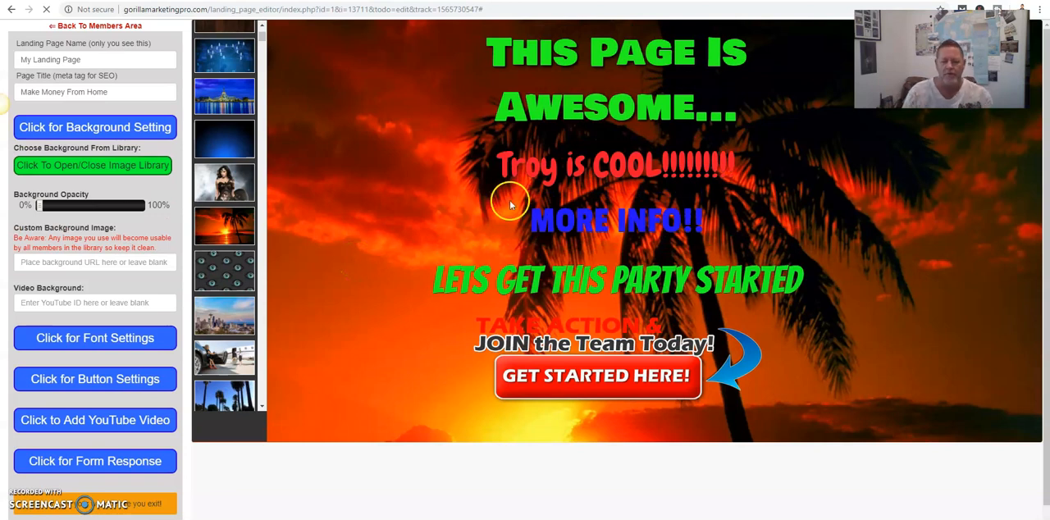
- Set the font color of the second text line to yellow (F8FF36)
left_click(105, 337)
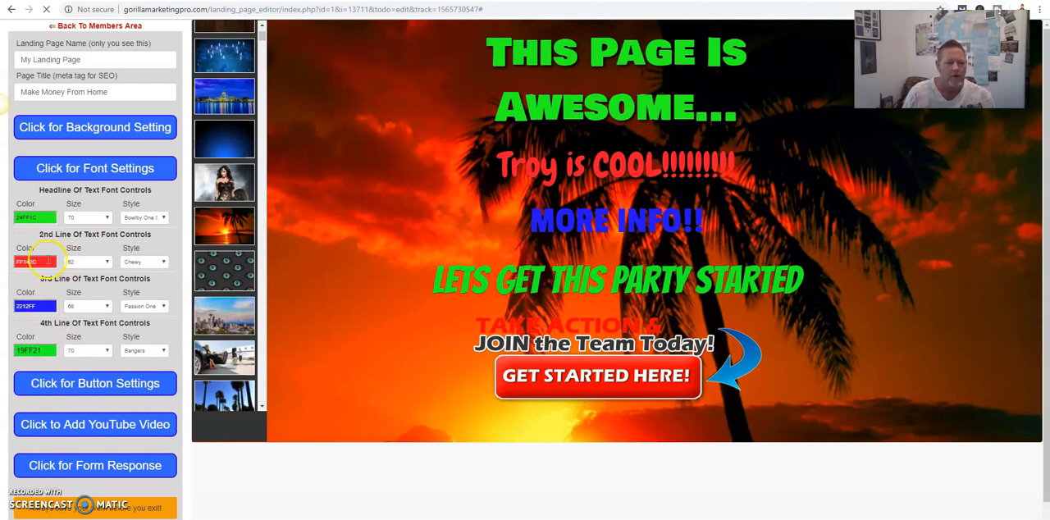
left_click(51, 260)
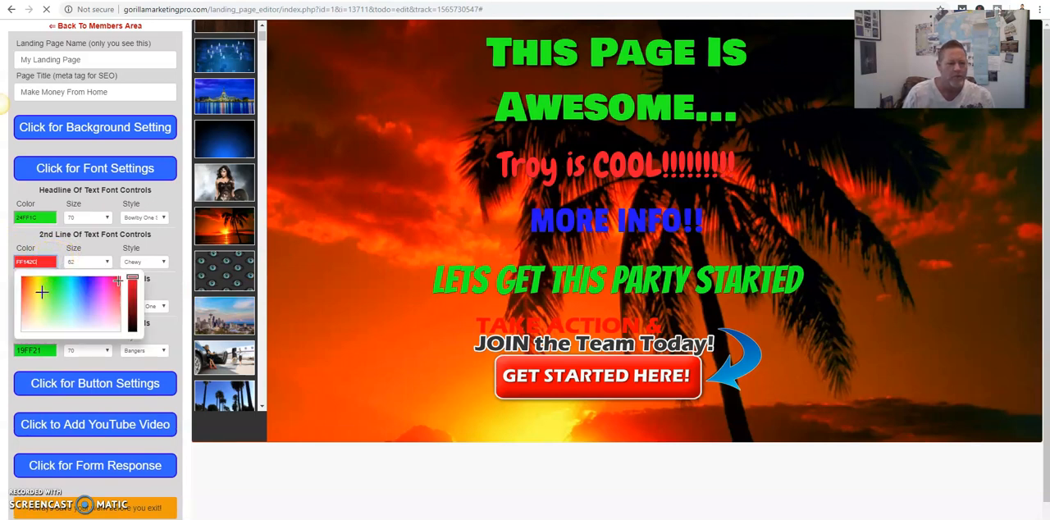
left_click(37, 287)
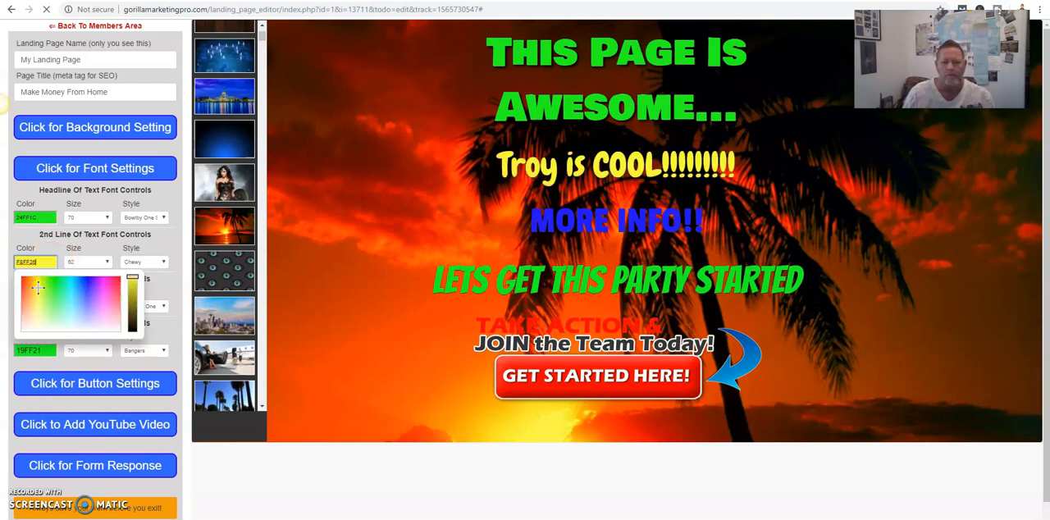
left_click(220, 272)
left_click(176, 242)
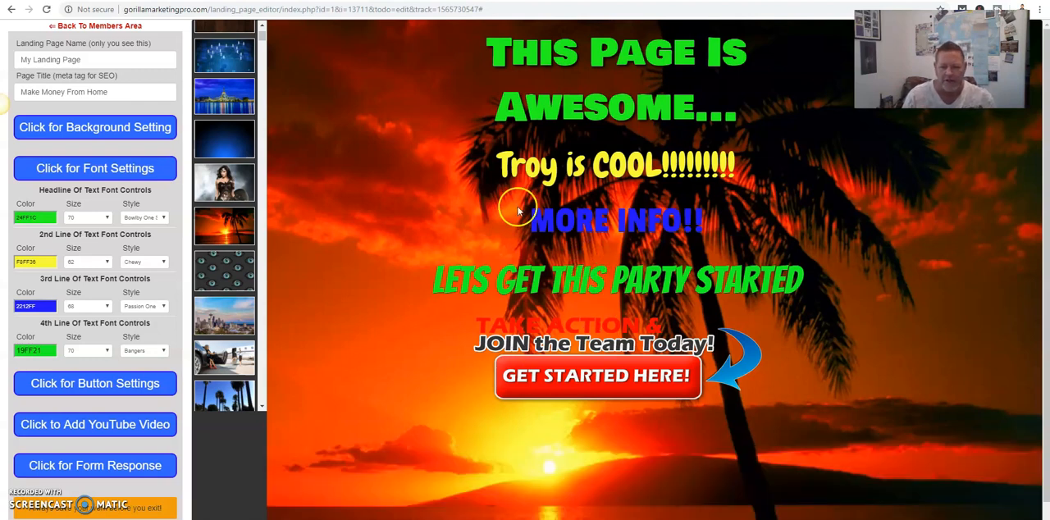
- Save the landing page with its new background and text color
scroll(414, 270, "down", 1)
scroll(414, 270, "down", 1)
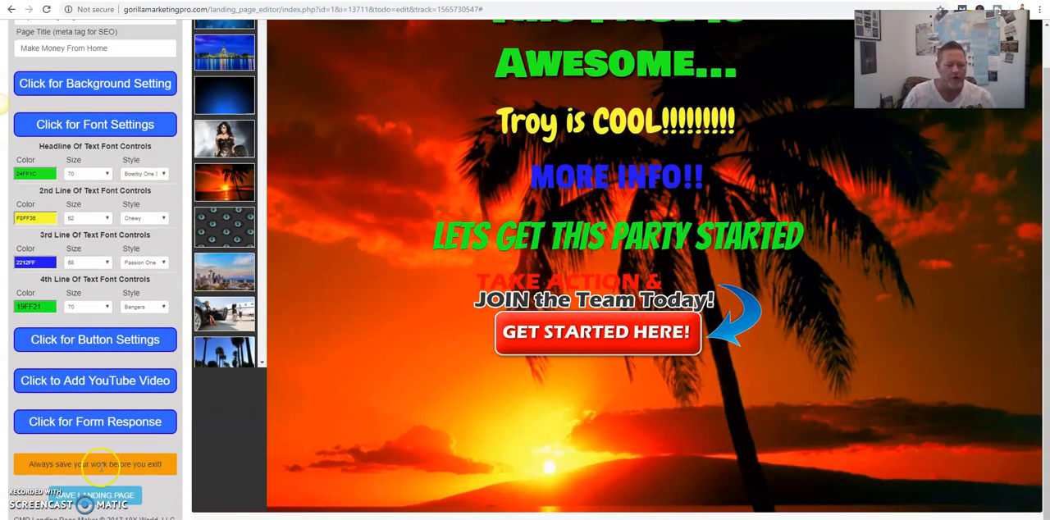
left_click(85, 498)
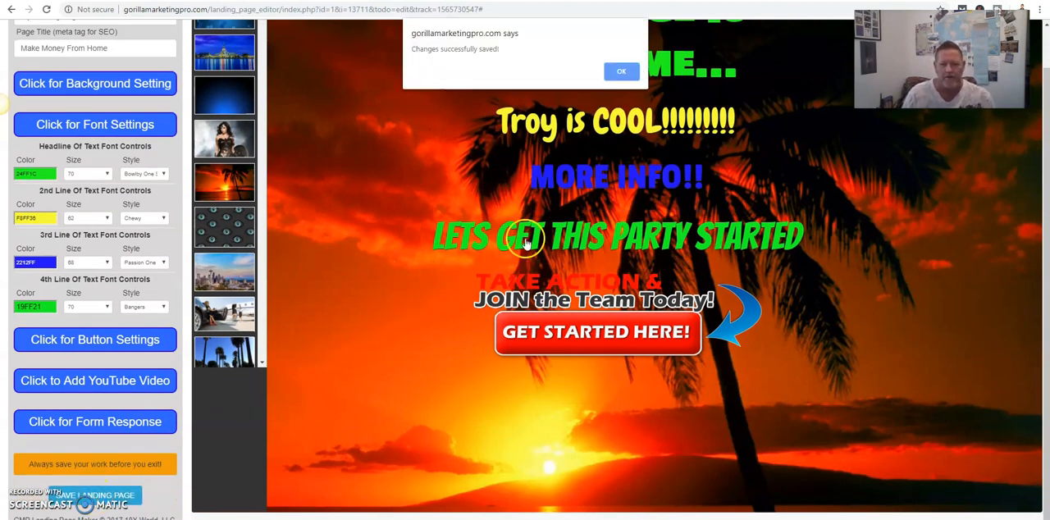
left_click(615, 75)
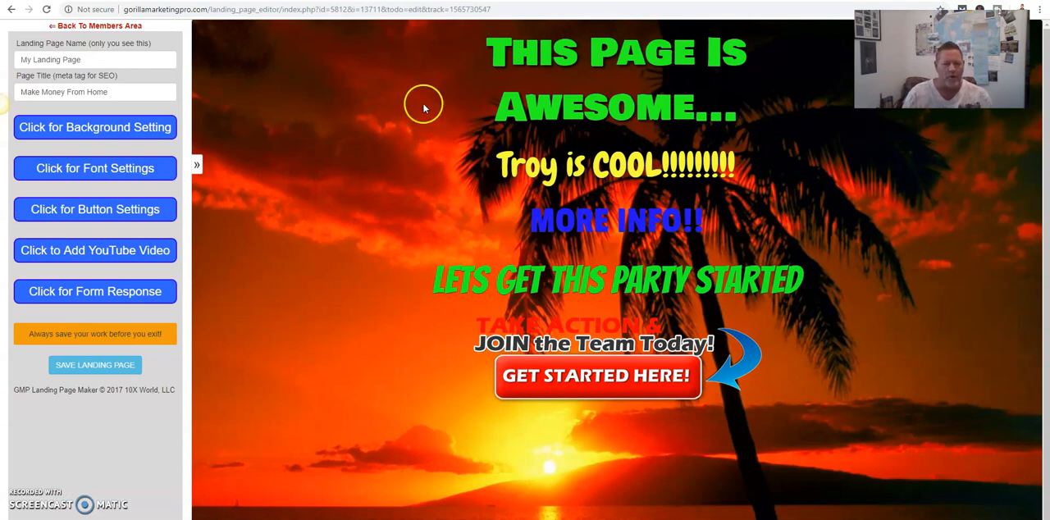
- Open the YouTube video settings, highlight the video ID in the newest uploaded video's address on YouTube, and return to the page editor
left_click(99, 251)
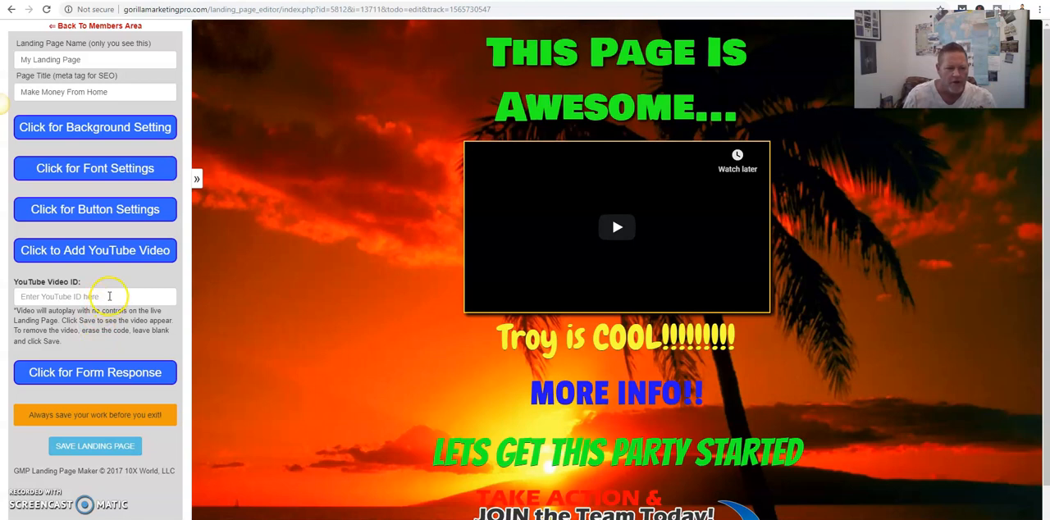
left_click(109, 297)
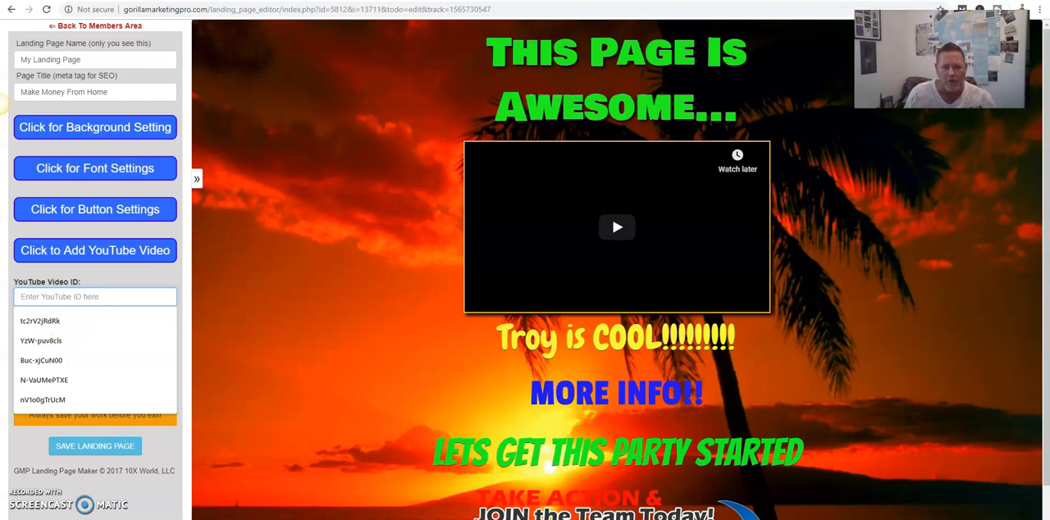
left_click(586, 1)
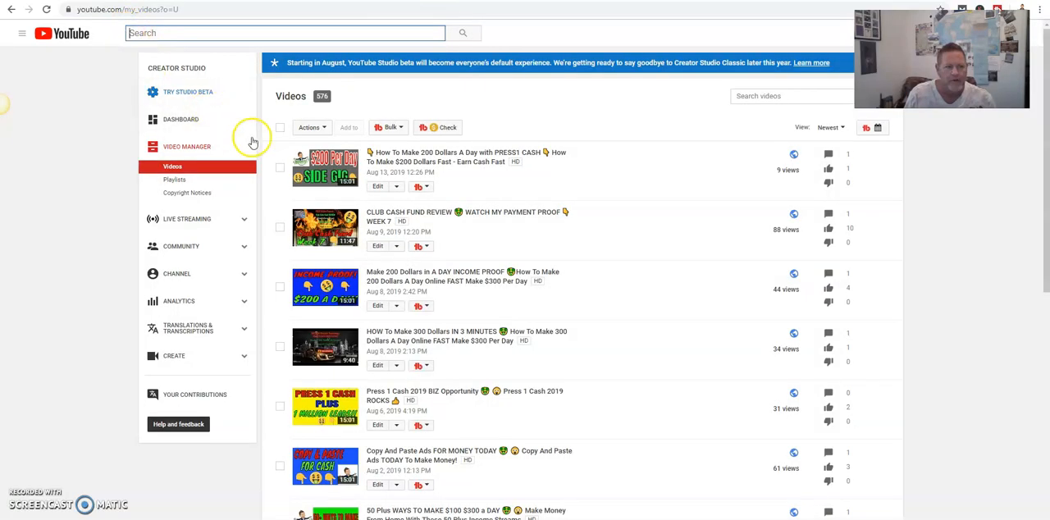
left_click(320, 169)
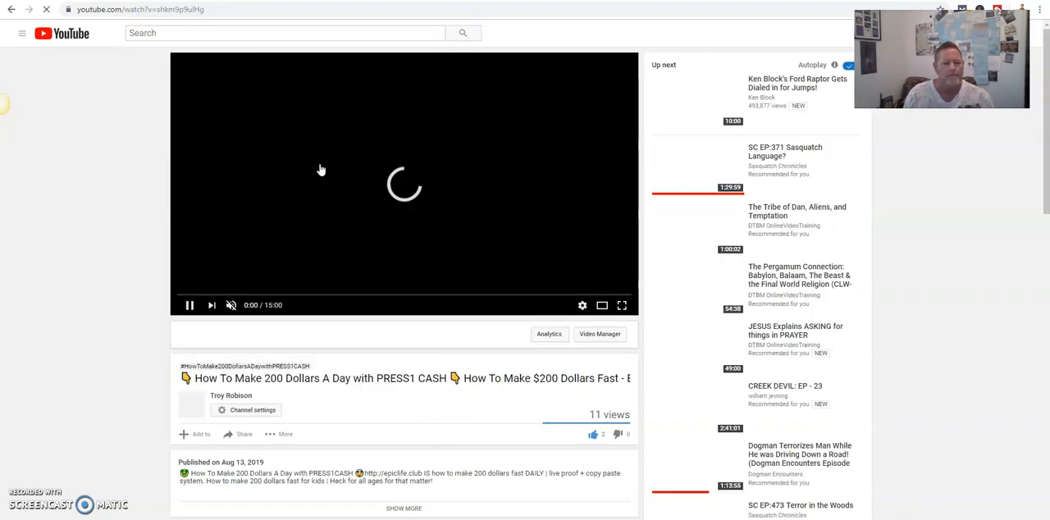
double_click(207, 10)
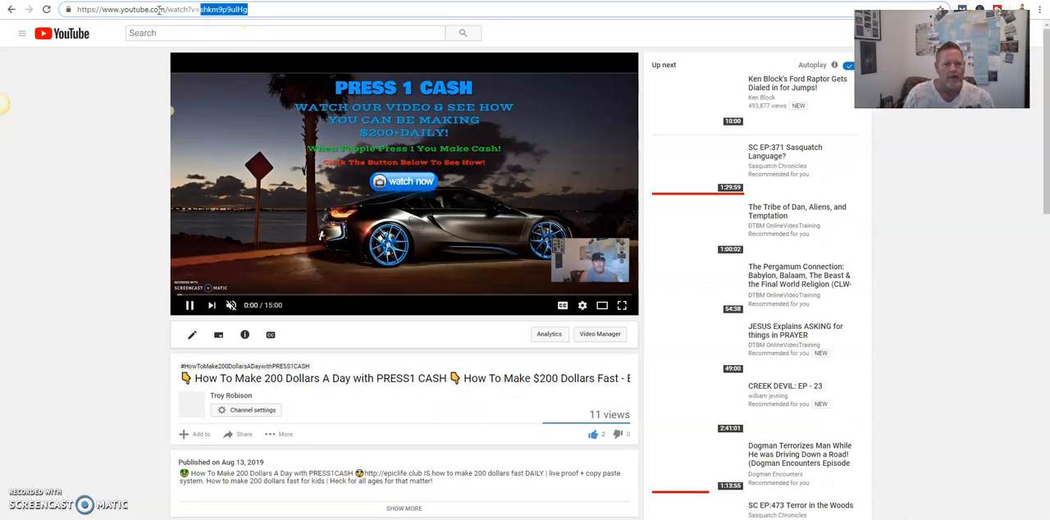
key("ctrl+shift+Tab")
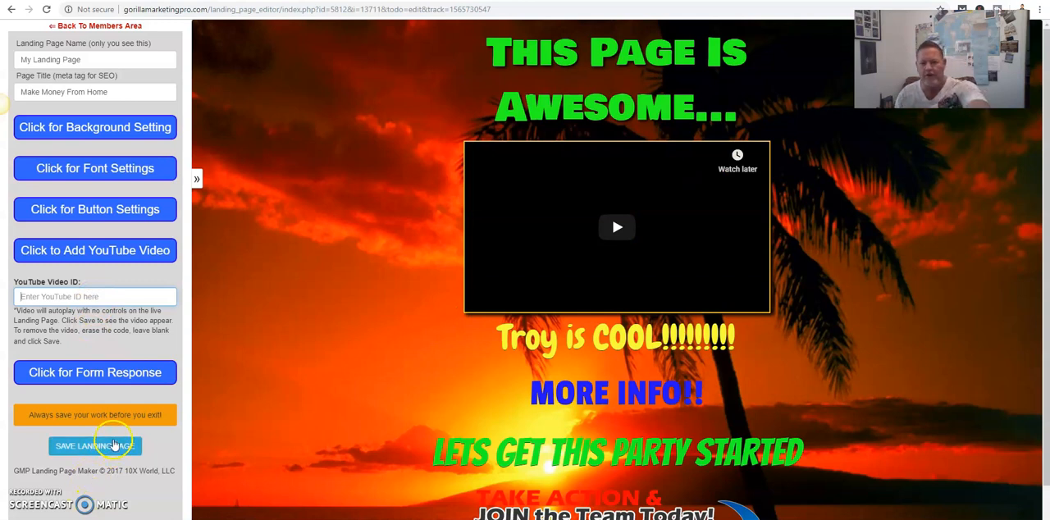
- Set the form response's lead destination to "Custom URL - Enter Below -", leaving the URL blank and the opt-in form not skipped
left_click(99, 374)
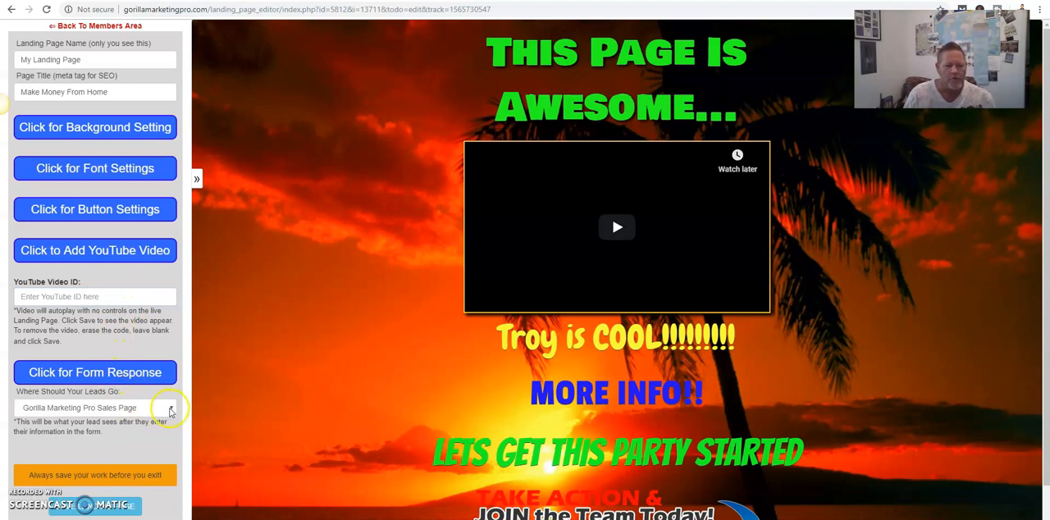
left_click(173, 412)
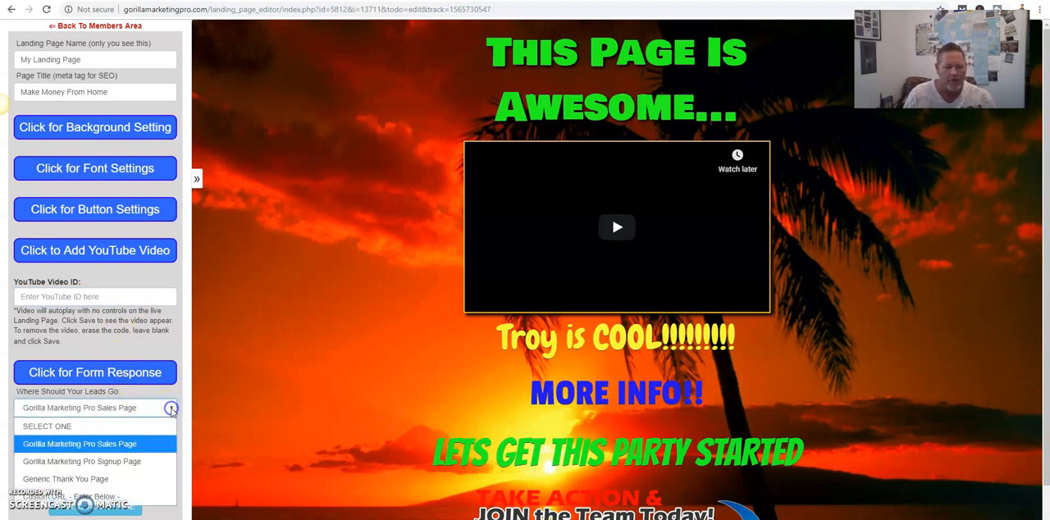
scroll(151, 341, "down", 1)
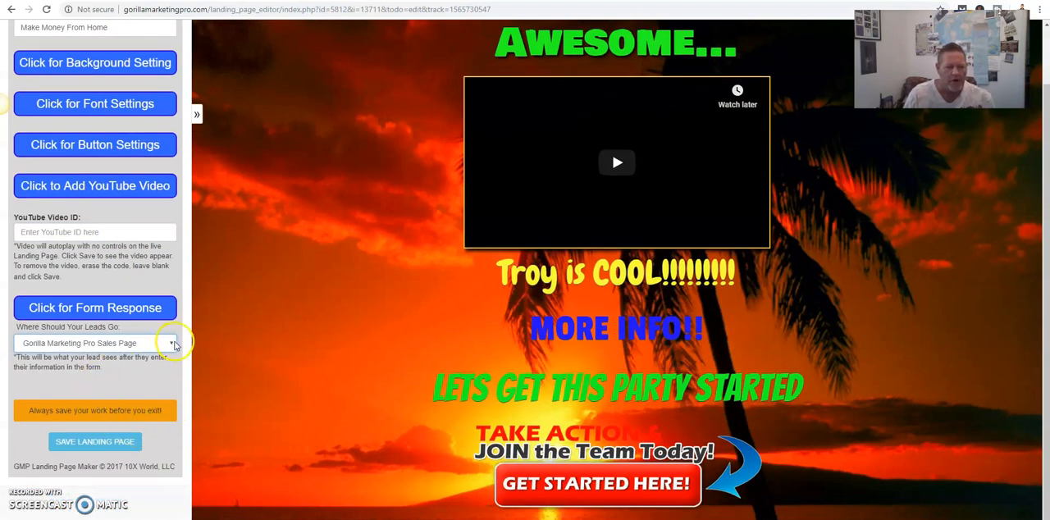
left_click(172, 343)
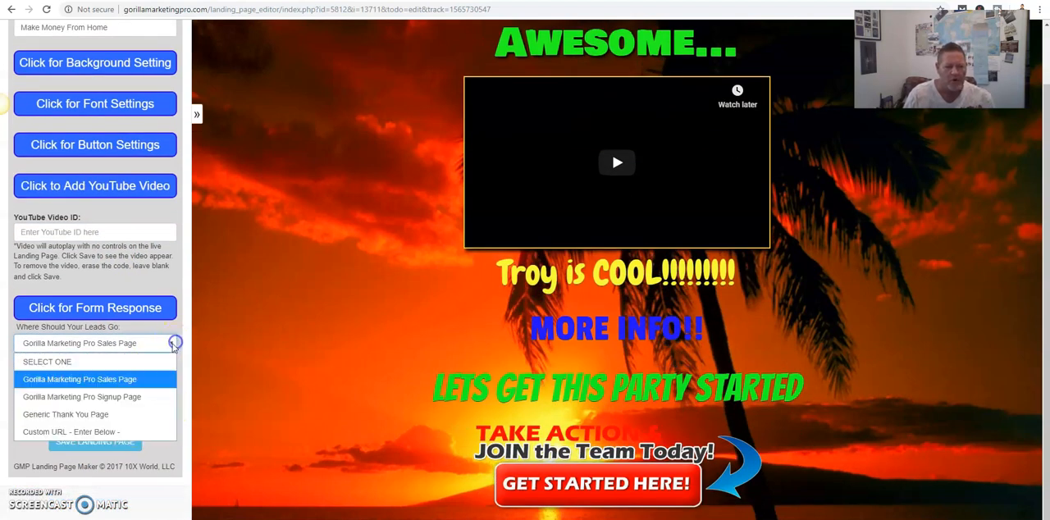
left_click(80, 432)
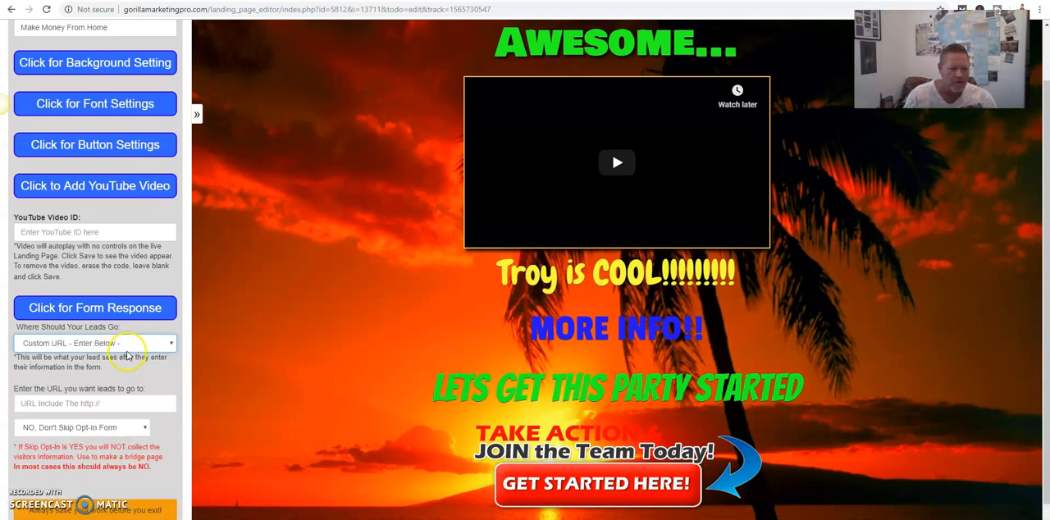
left_click(92, 401)
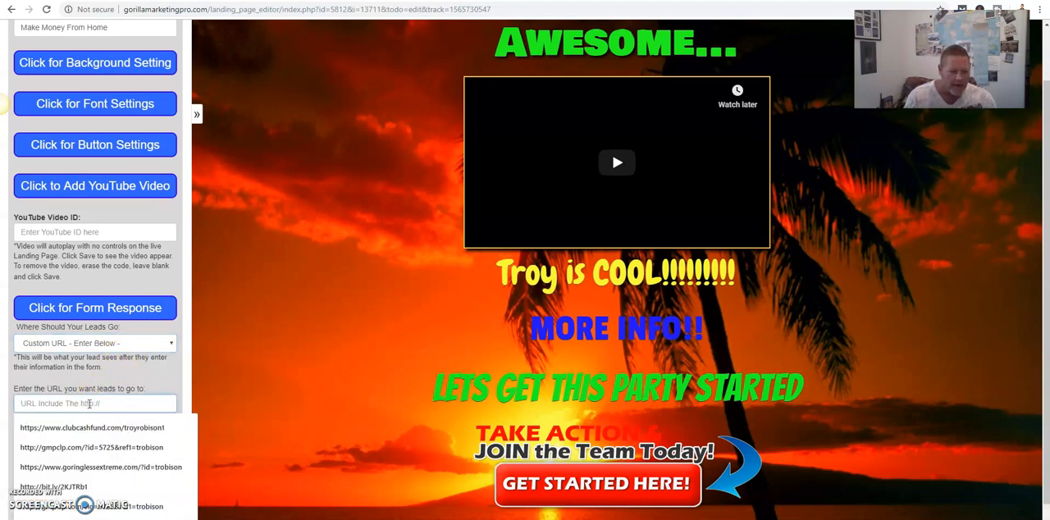
left_click(105, 379)
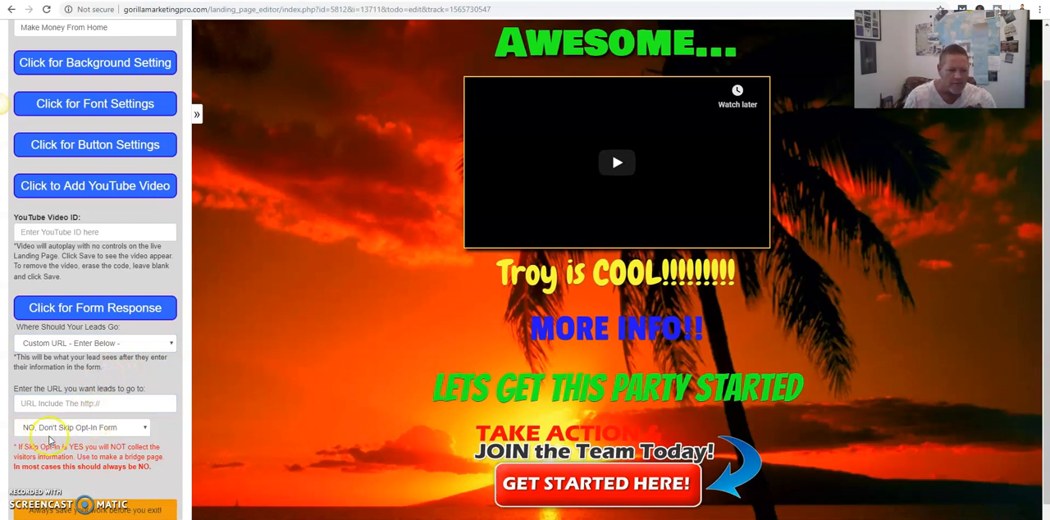
scroll(92, 467, "down", 1)
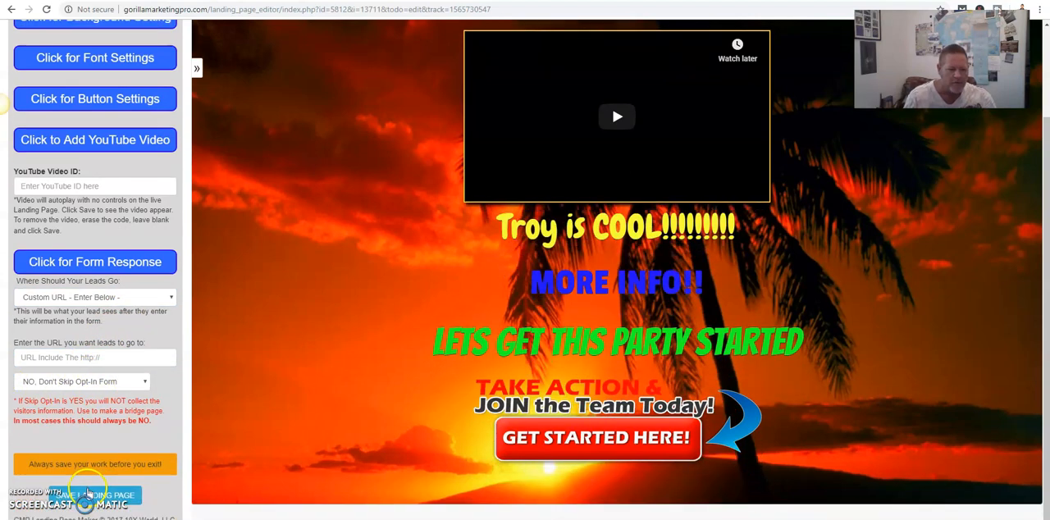
- Save the landing page with its form response settings and go back to the members area's Landing Page Builder
left_click(88, 495)
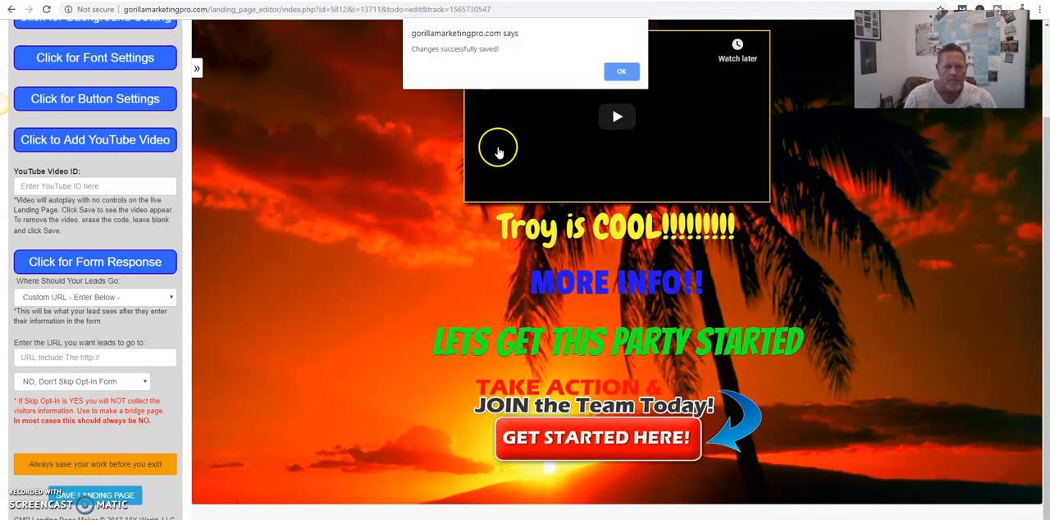
left_click(617, 72)
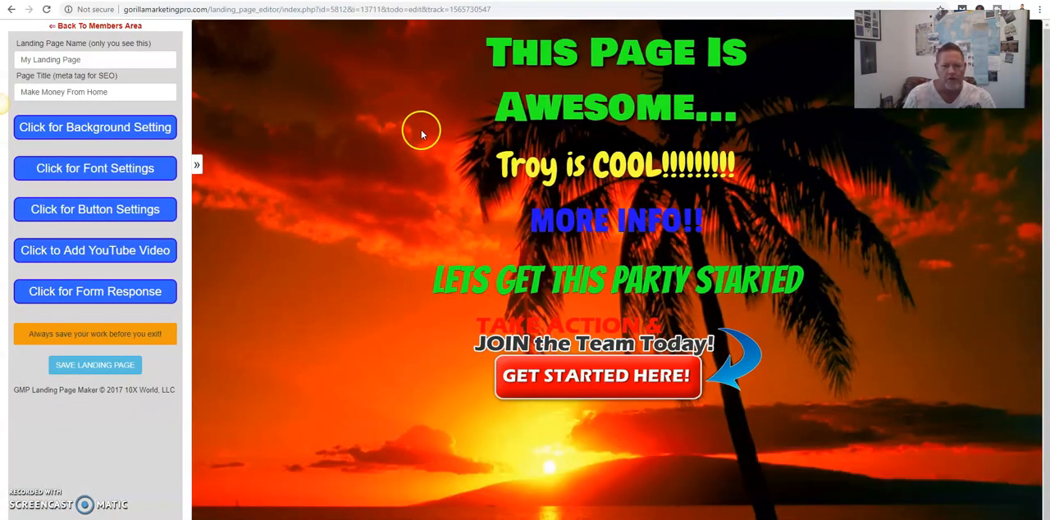
left_click(91, 27)
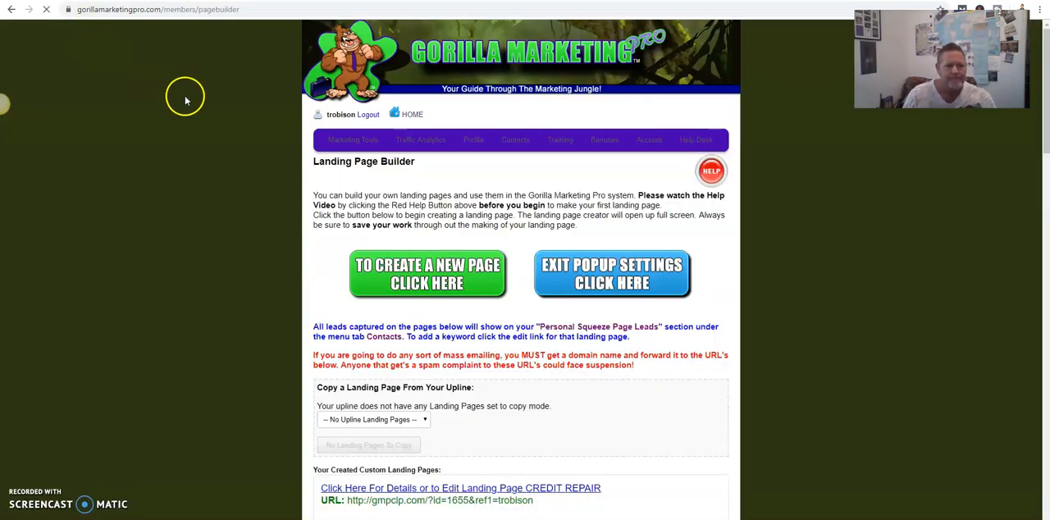
- Find the newest "My Landing Page" entry (id=5812) among the created custom landing pages and copy its URL
left_click(432, 271)
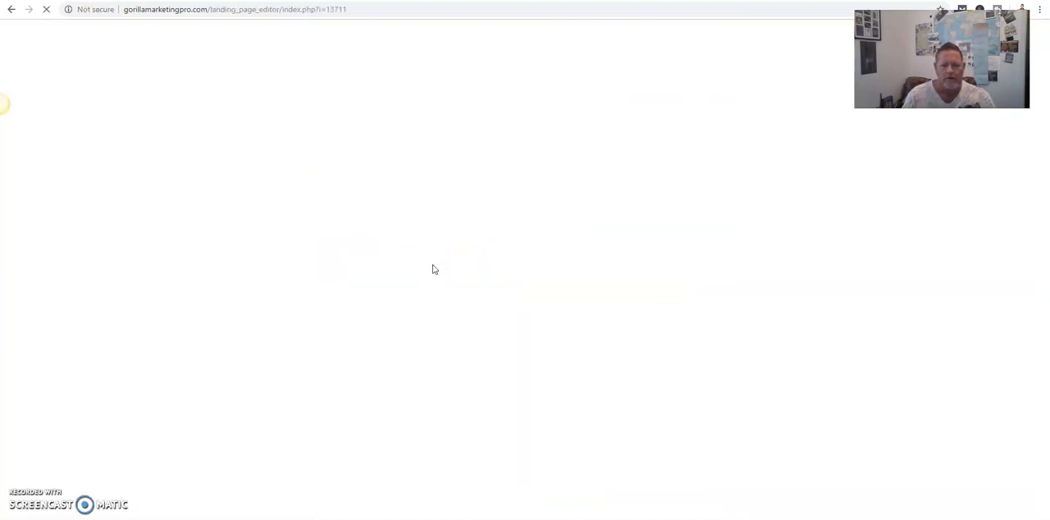
left_click(12, 10)
scroll(628, 300, "down", 9)
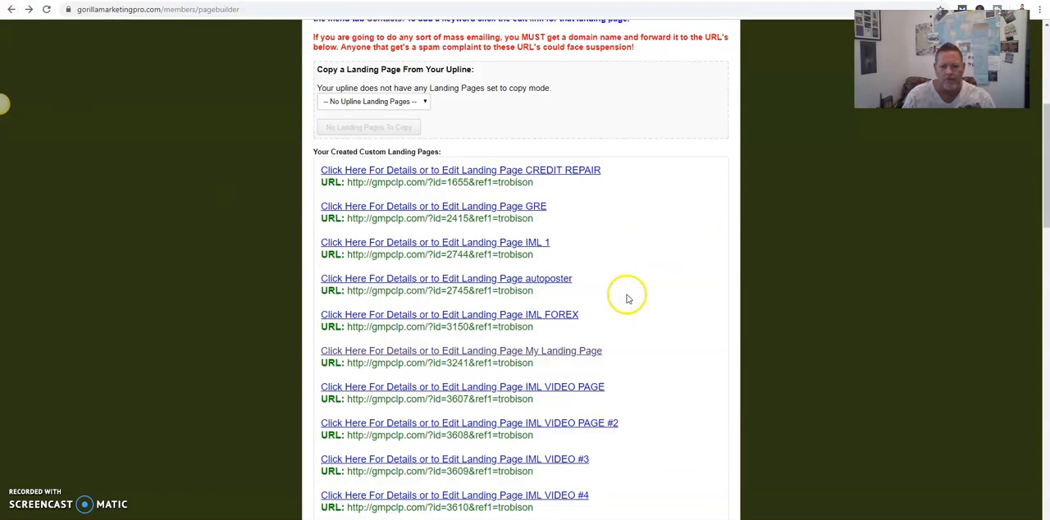
scroll(628, 300, "down", 10)
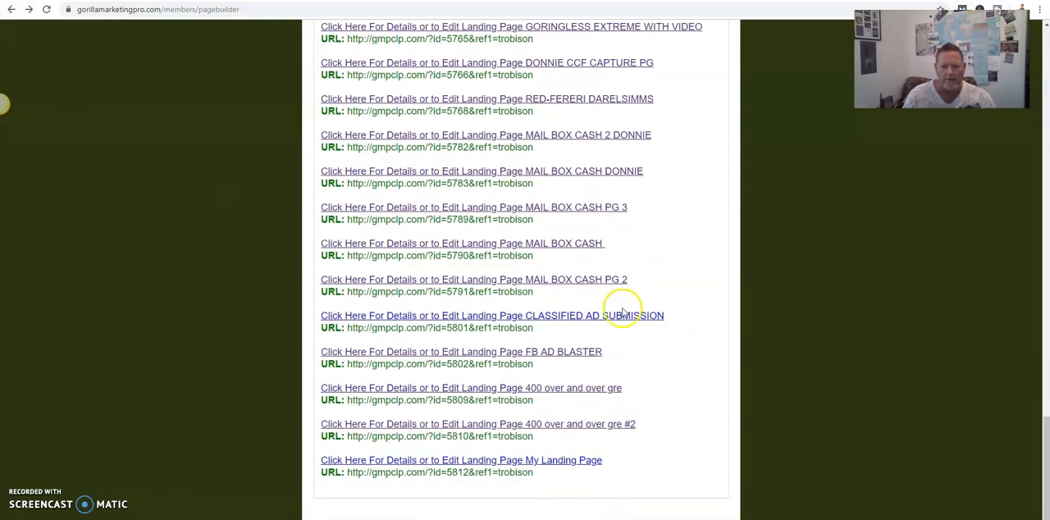
left_click_drag(534, 474, 346, 475)
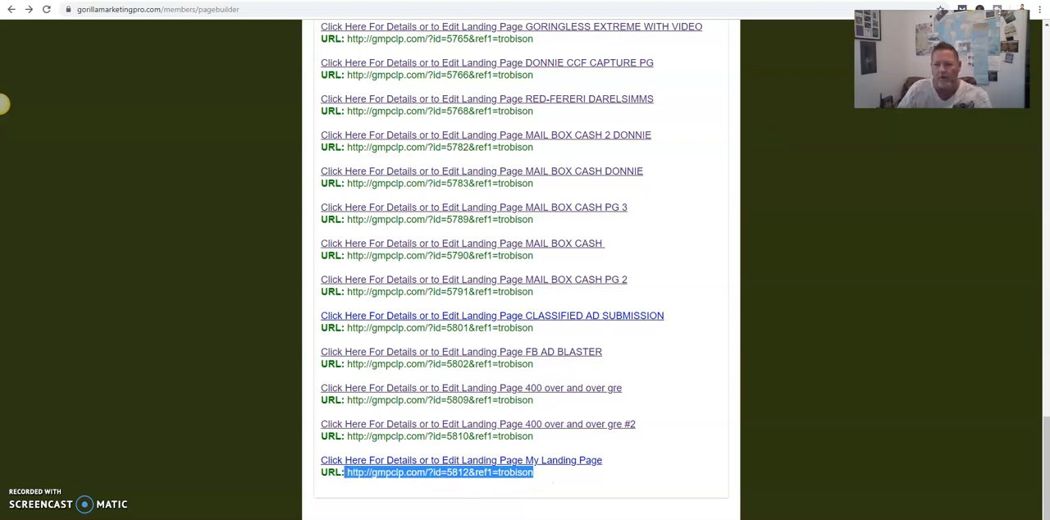
key("ctrl+c")
- Open the copied landing page URL in a new browser tab to view the live page
key("ctrl+t")
key("ctrl+v")
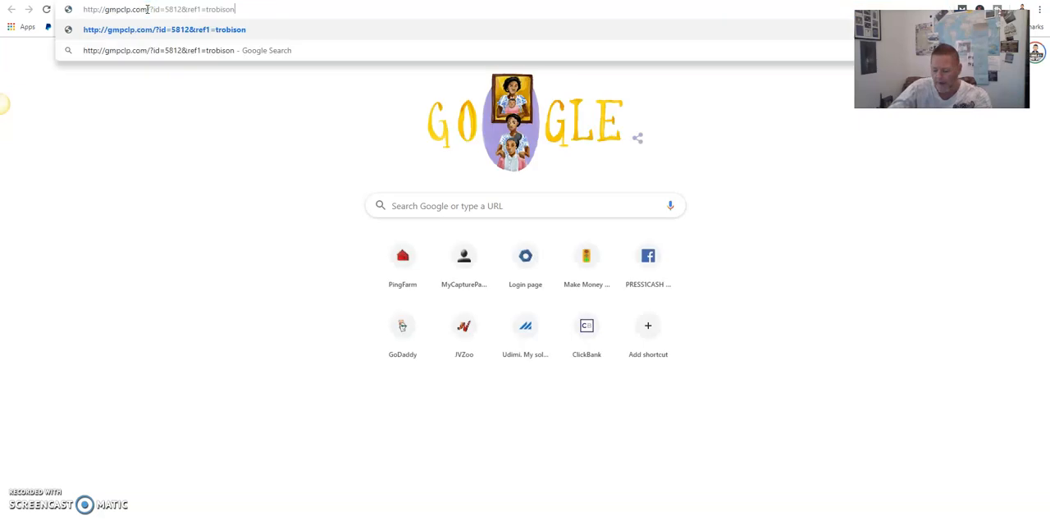
key("Return")
left_click(144, 9)
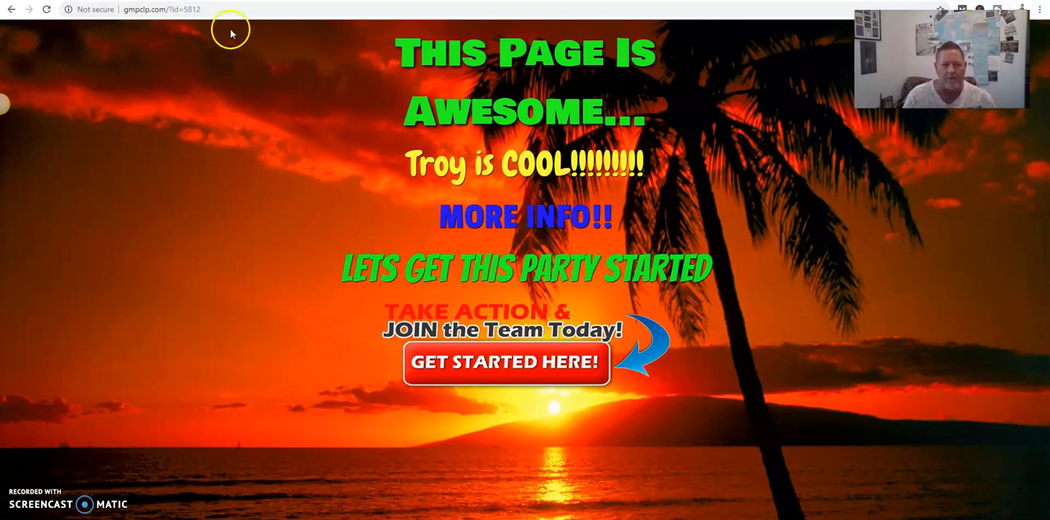
- Trigger the live page's exit popup and choose "Get 100's Of Fresh Leads" to follow its link
mouse_move(226, 2)
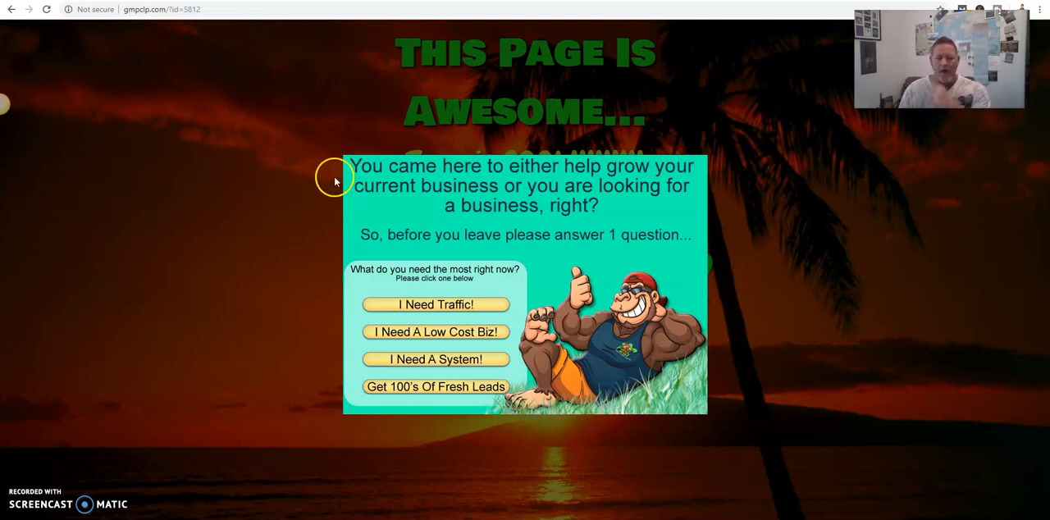
left_click(428, 387)
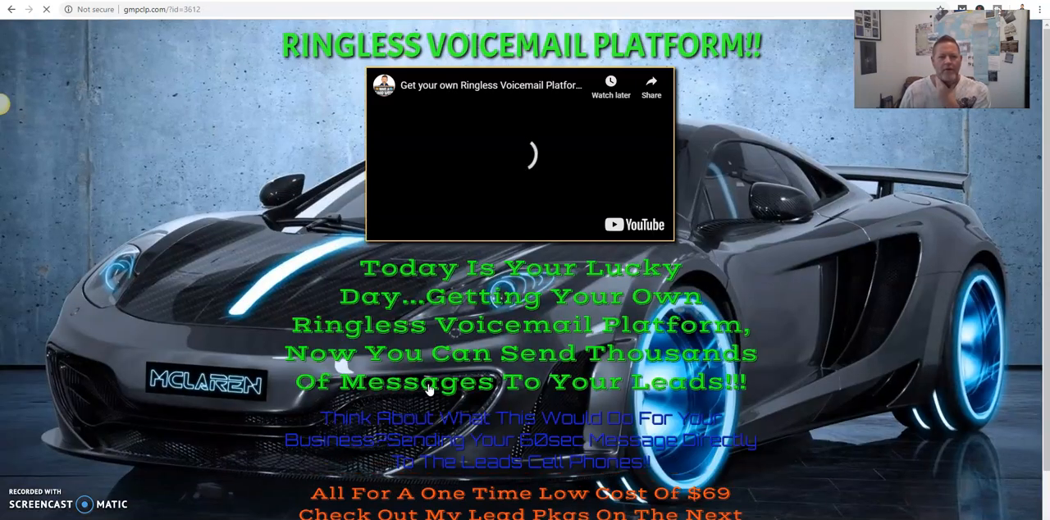